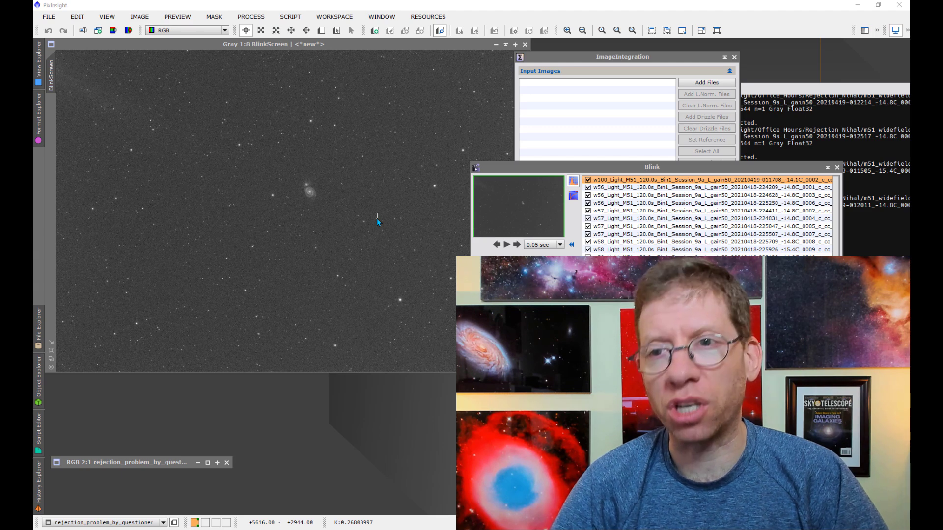
- Restore the minimized rejection_problem_by_questioner image and position its window over the BlinkScreen image
{"action": "left_click", "coordinate": [205, 464]}
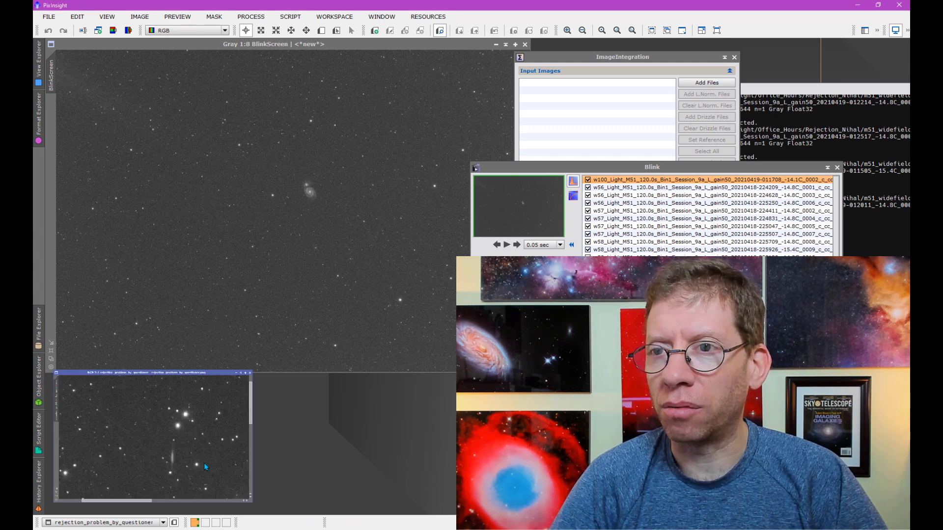
{"action": "double_click", "coordinate": [204, 462]}
{"action": "left_click_drag", "start_coordinate": [253, 274], "coordinate": [274, 94]}
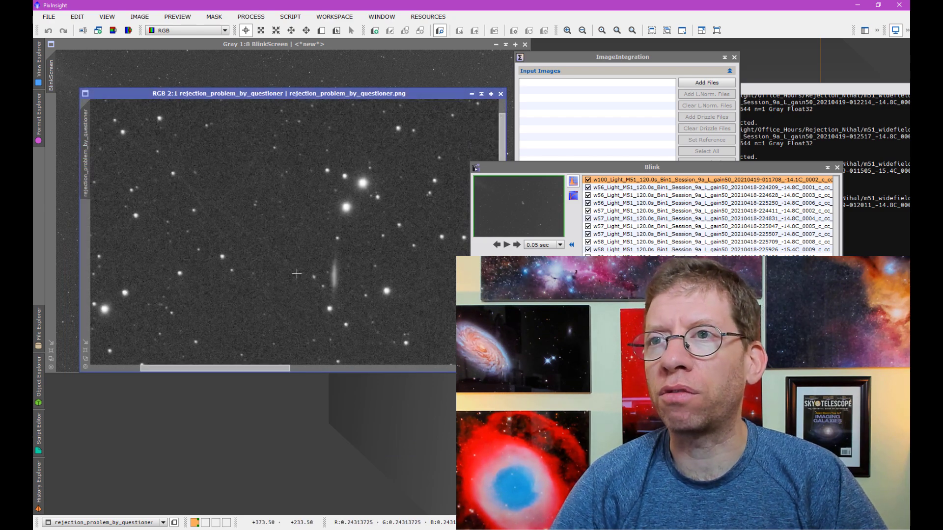
- Examine the rejection_problem_by_questioner image at several magnifications and in different areas for leftover trails
{"action": "scroll", "coordinate": [307, 280], "scroll_direction": "down", "scroll_amount": 1}
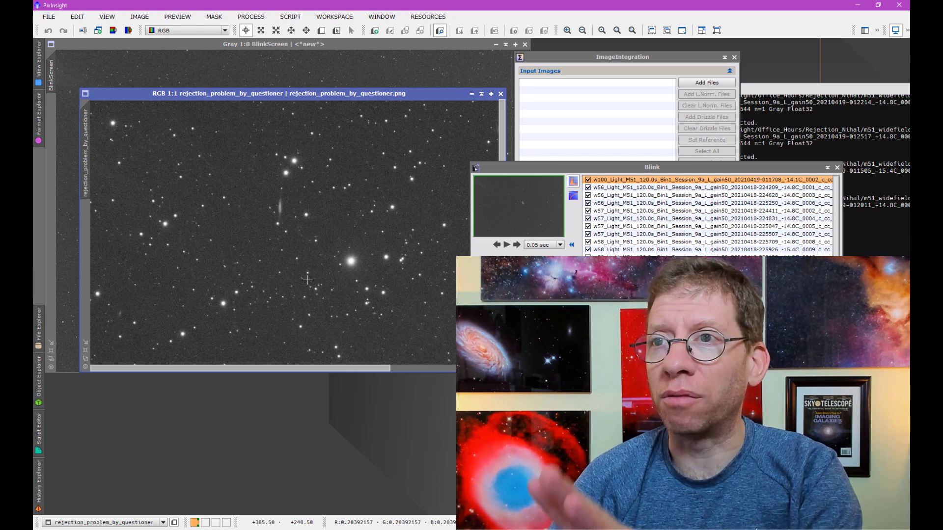
{"action": "scroll", "coordinate": [308, 280], "scroll_direction": "down", "scroll_amount": 1}
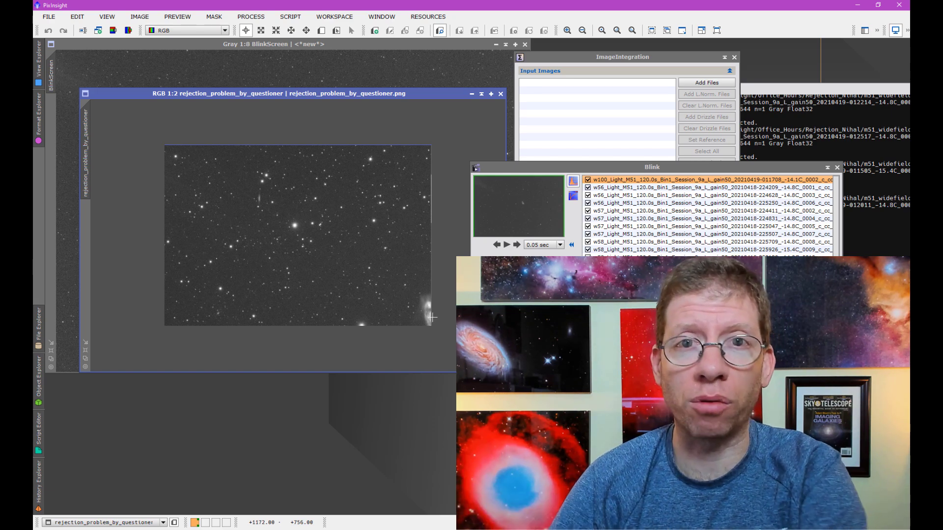
{"action": "scroll", "coordinate": [358, 273], "scroll_direction": "down", "scroll_amount": 1}
{"action": "scroll", "coordinate": [358, 273], "scroll_direction": "up", "scroll_amount": 3}
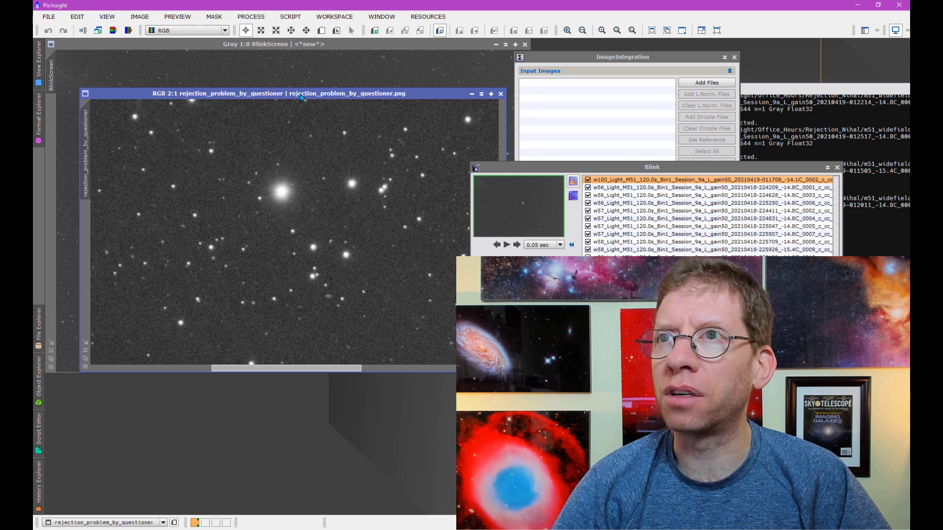
{"action": "left_click_drag", "start_coordinate": [302, 96], "coordinate": [330, 149]}
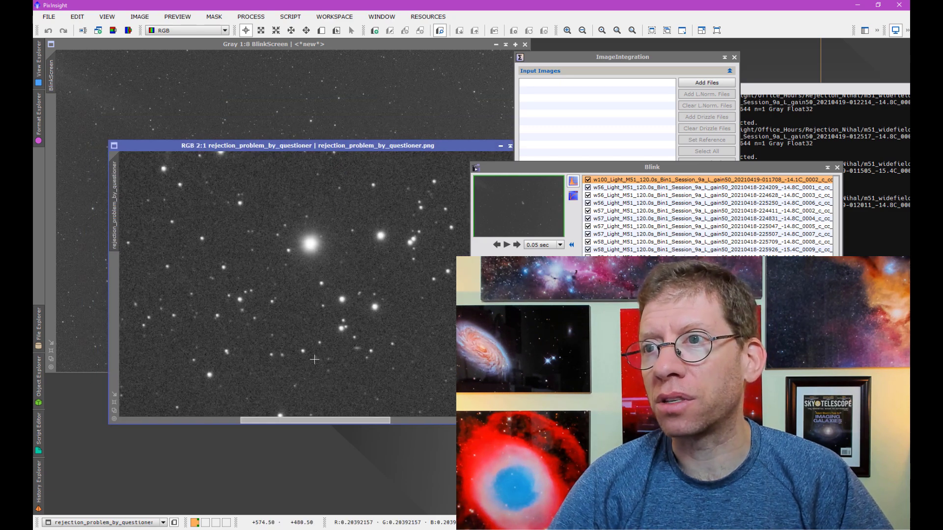
{"action": "left_click_drag", "start_coordinate": [195, 286], "coordinate": [326, 384]}
{"action": "left_click_drag", "start_coordinate": [268, 294], "coordinate": [333, 376]}
{"action": "left_click_drag", "start_coordinate": [212, 256], "coordinate": [279, 304]}
{"action": "key", "text": "alt+r"}
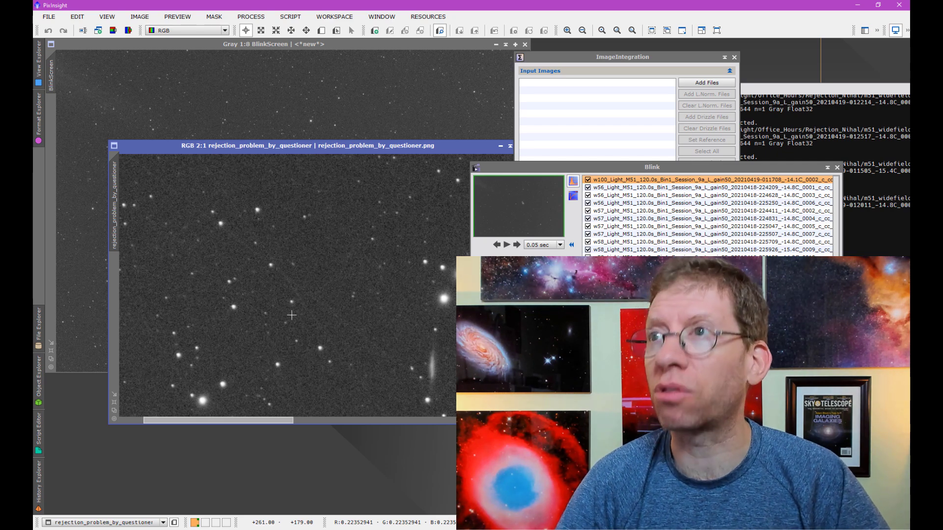
- Rearrange the ImageIntegration and rejection_problem_by_questioner windows to uncover the BlinkScreen image, and bring Blink to the front
{"action": "left_click_drag", "start_coordinate": [648, 60], "coordinate": [614, 57]}
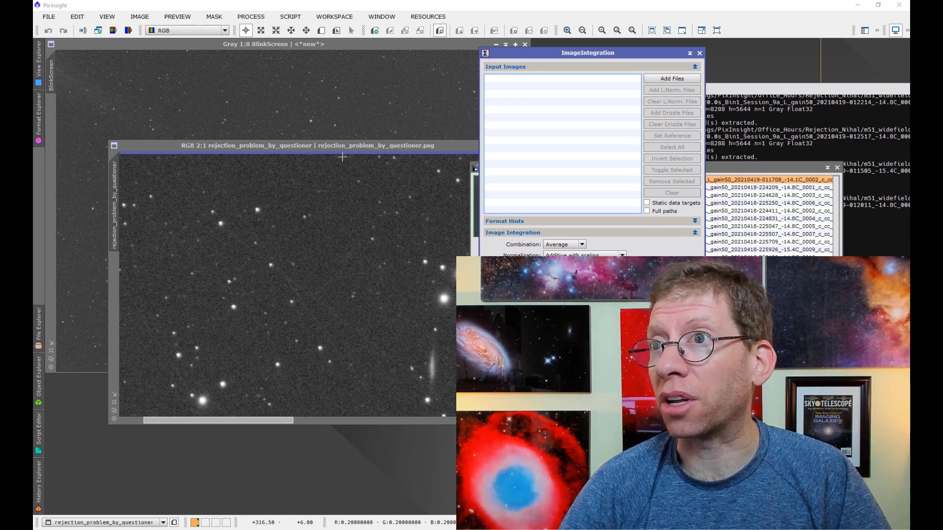
{"action": "left_click_drag", "start_coordinate": [339, 147], "coordinate": [268, 411]}
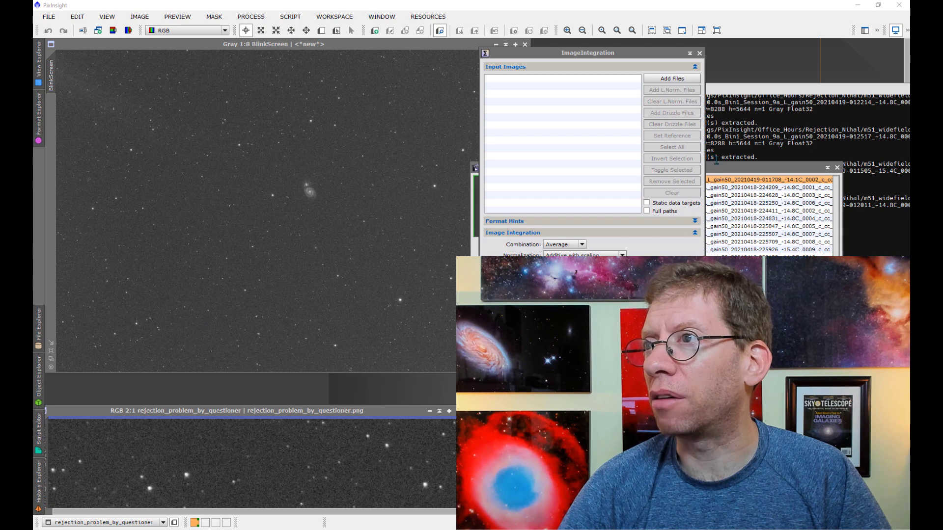
{"action": "left_click", "coordinate": [719, 168]}
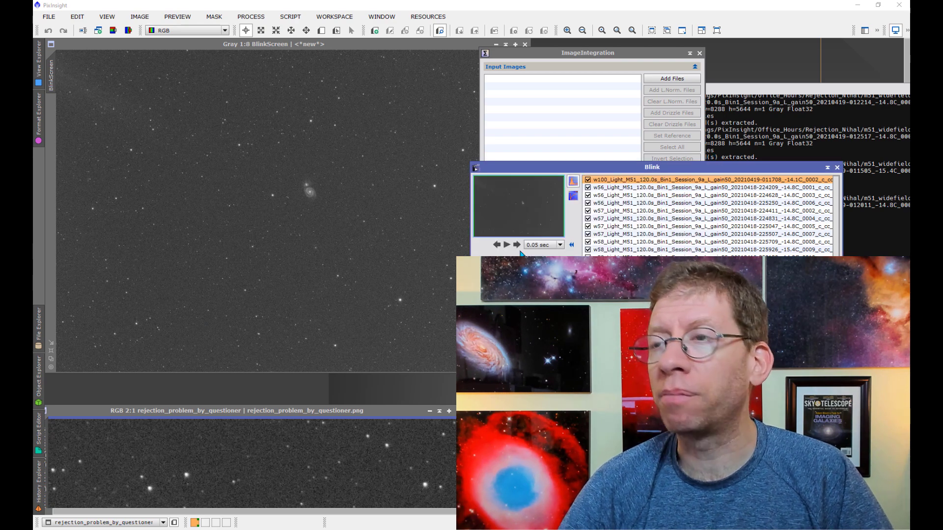
- Step forward through the Blink frames and return to the w58 frame numbered 0008 to inspect it for satellite trails
{"action": "left_click", "coordinate": [517, 244]}
{"action": "left_click", "coordinate": [517, 245]}
{"action": "left_click", "coordinate": [517, 245]}
{"action": "left_click", "coordinate": [517, 244]}
{"action": "left_click", "coordinate": [517, 244]}
{"action": "left_click", "coordinate": [517, 245]}
{"action": "left_click", "coordinate": [517, 245]}
{"action": "left_click", "coordinate": [517, 245]}
{"action": "left_click", "coordinate": [517, 244]}
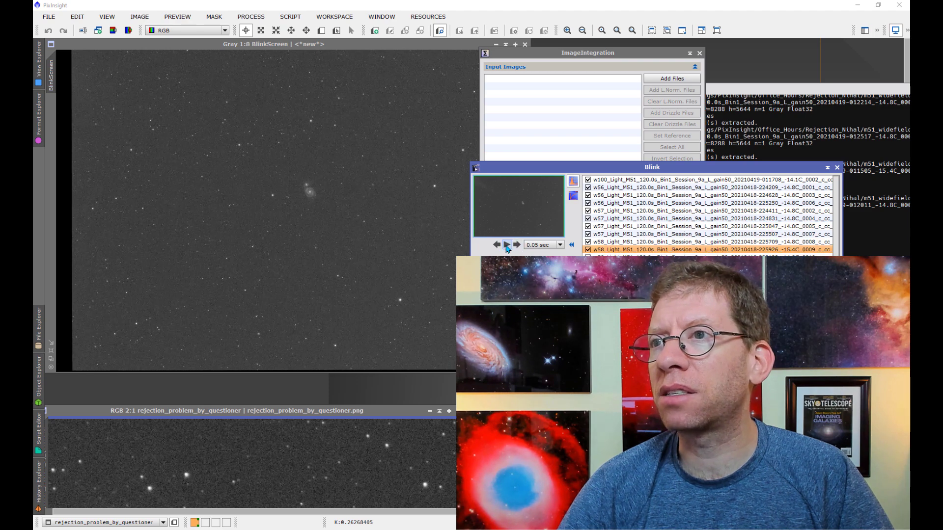
{"action": "left_click", "coordinate": [497, 245]}
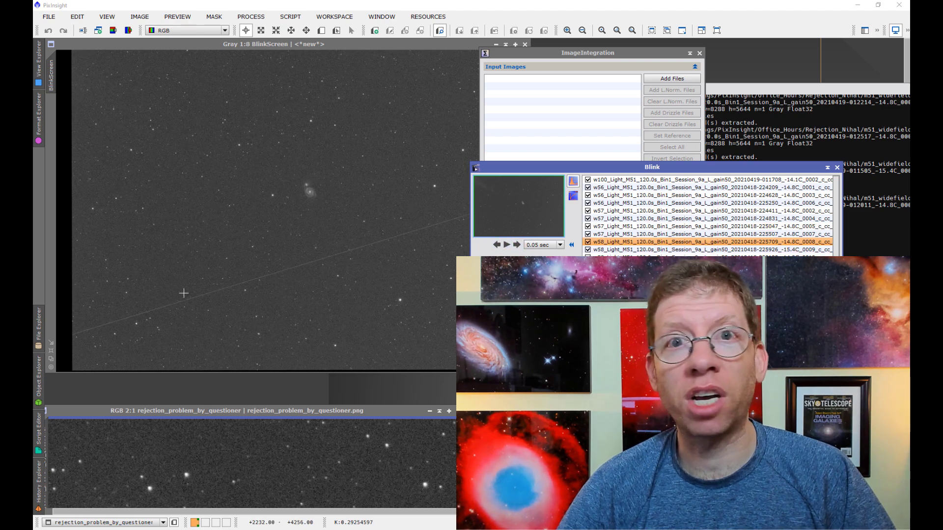
- Step through further Blink frames to check for satellite trails, and return to the beginning of the frame list
{"action": "left_click", "coordinate": [517, 244]}
{"action": "left_click", "coordinate": [517, 245]}
{"action": "left_click", "coordinate": [517, 245]}
{"action": "left_click", "coordinate": [496, 244]}
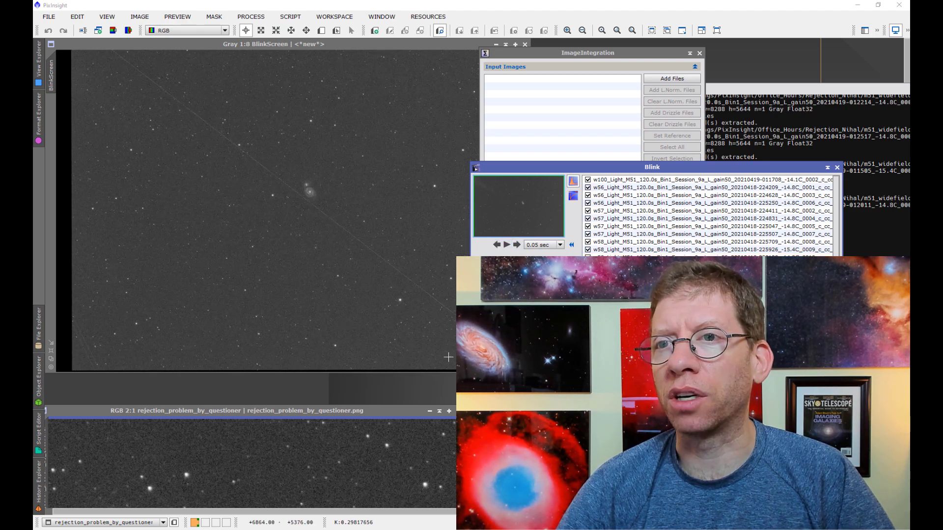
{"action": "left_click", "coordinate": [517, 244]}
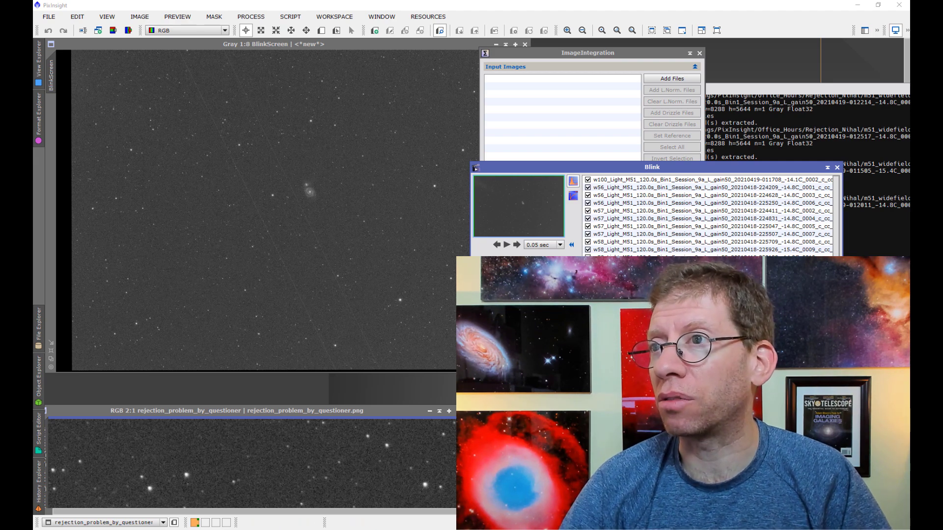
{"action": "left_click", "coordinate": [518, 247]}
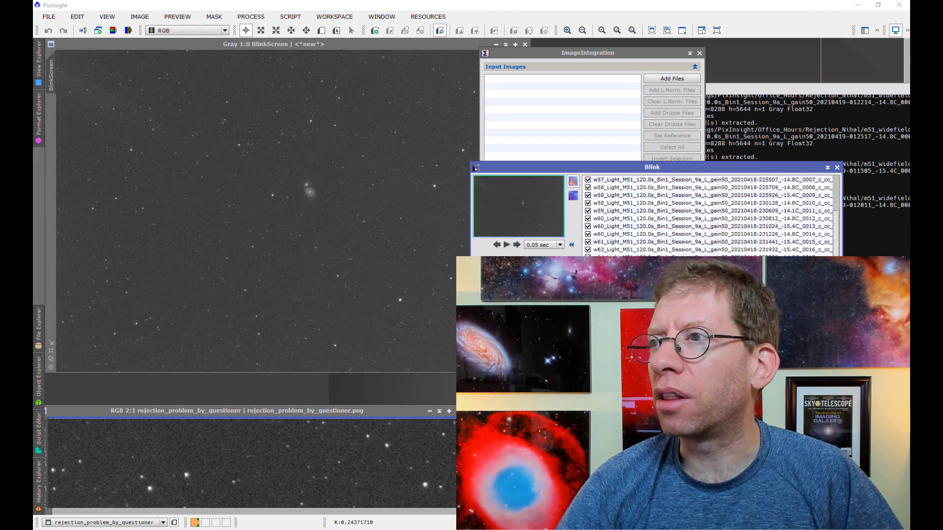
{"action": "scroll", "coordinate": [664, 197], "scroll_direction": "up", "scroll_amount": 3}
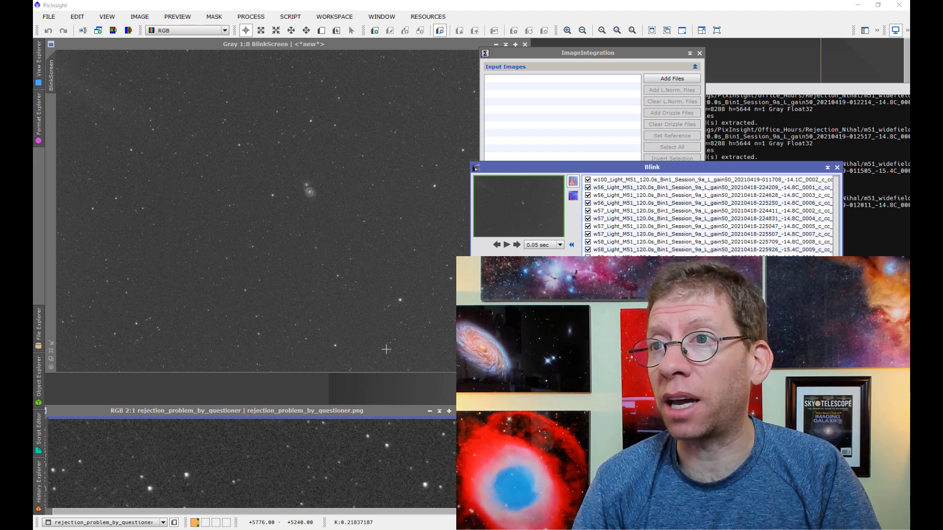
- Magnify the BlinkScreen image to 1:2 and inspect the star field beside the M51 galaxy
{"action": "scroll", "coordinate": [327, 288], "scroll_direction": "up", "scroll_amount": 5}
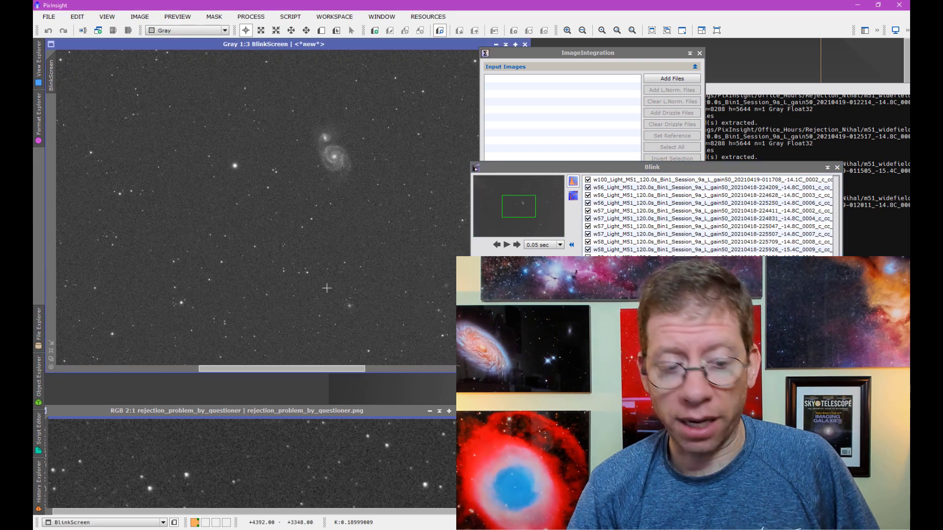
{"action": "scroll", "coordinate": [326, 288], "scroll_direction": "up", "scroll_amount": 1}
{"action": "key", "text": "space"}
{"action": "left_click_drag", "start_coordinate": [221, 194], "coordinate": [282, 264]}
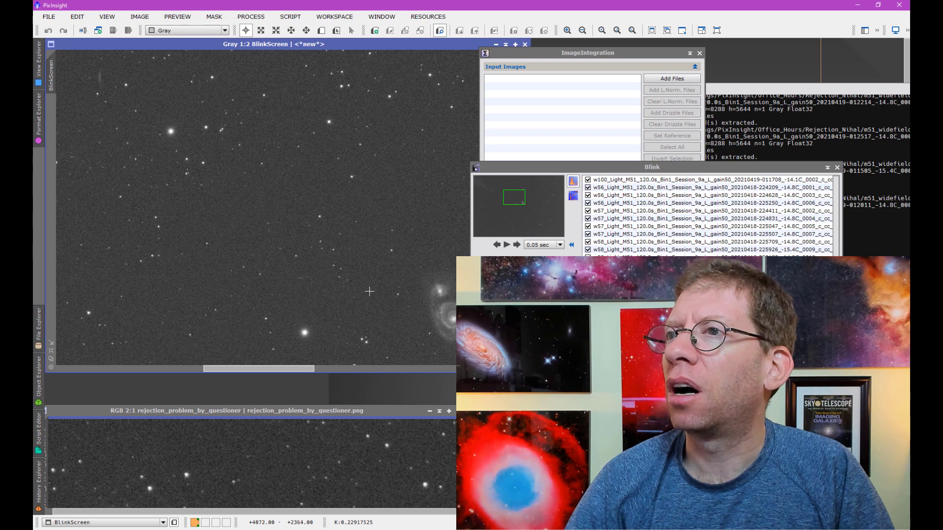
- Move the Blink window clear of its obstruction and select the w100 frame numbered 0002
{"action": "left_click_drag", "start_coordinate": [565, 179], "coordinate": [522, 182]}
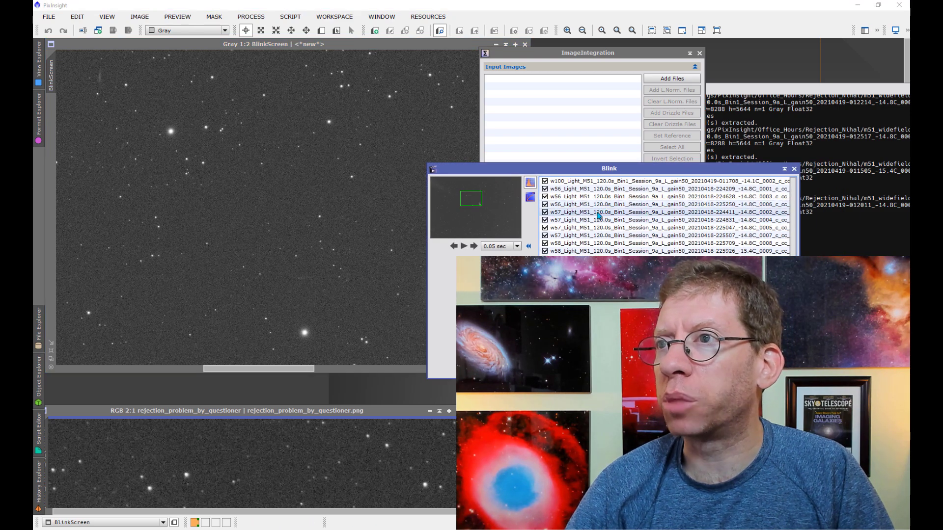
{"action": "mouse_move", "coordinate": [598, 212]}
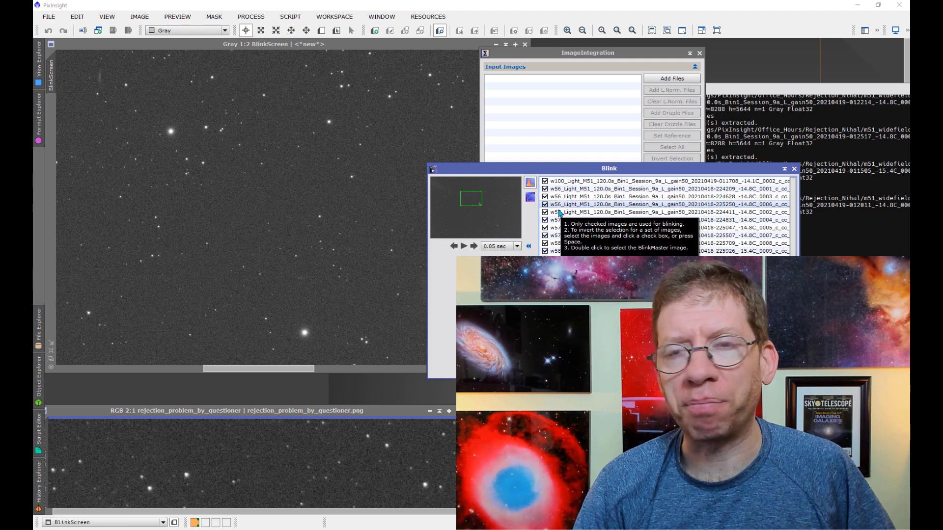
{"action": "left_click", "coordinate": [553, 182]}
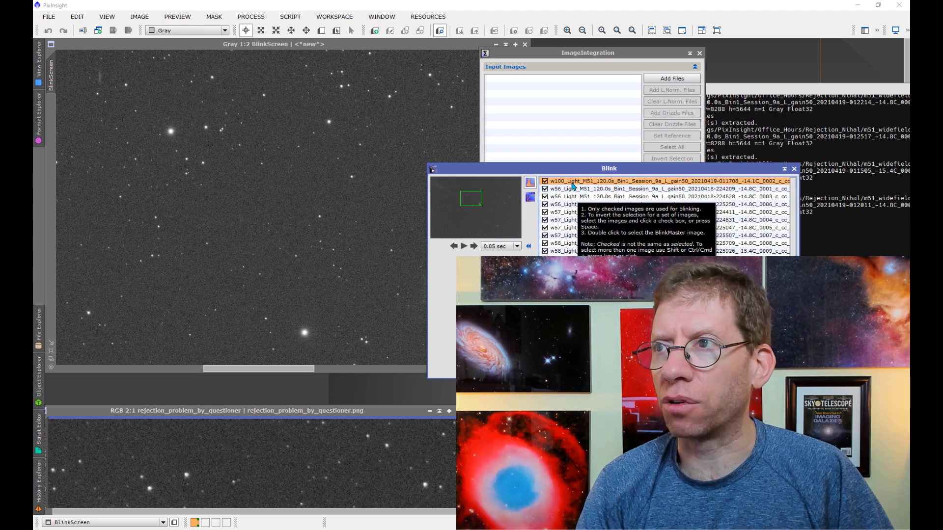
- Browse the Blink frame list down to the w61 frame numbered 0015 and back to the w100 frame
{"action": "scroll", "coordinate": [564, 198], "scroll_direction": "down", "scroll_amount": 2}
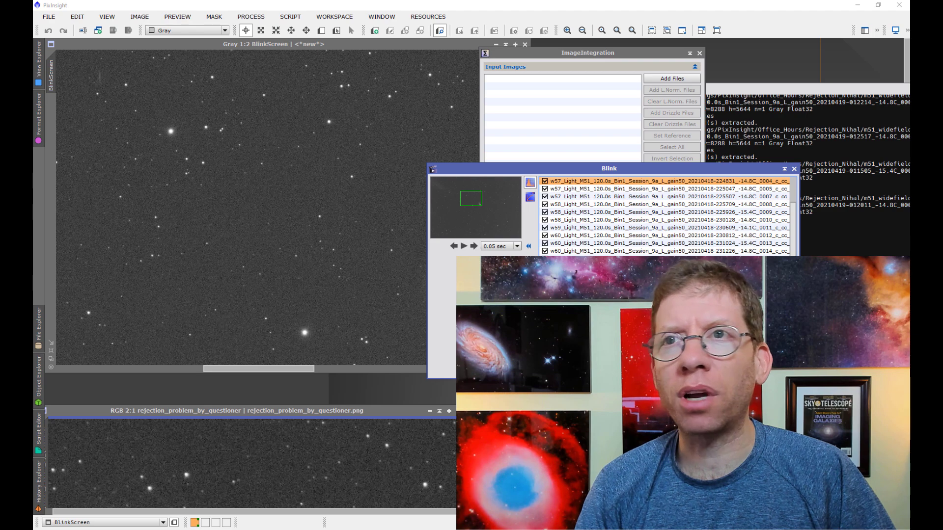
{"action": "scroll", "coordinate": [669, 216], "scroll_direction": "down", "scroll_amount": 2}
{"action": "left_click", "coordinate": [669, 220]}
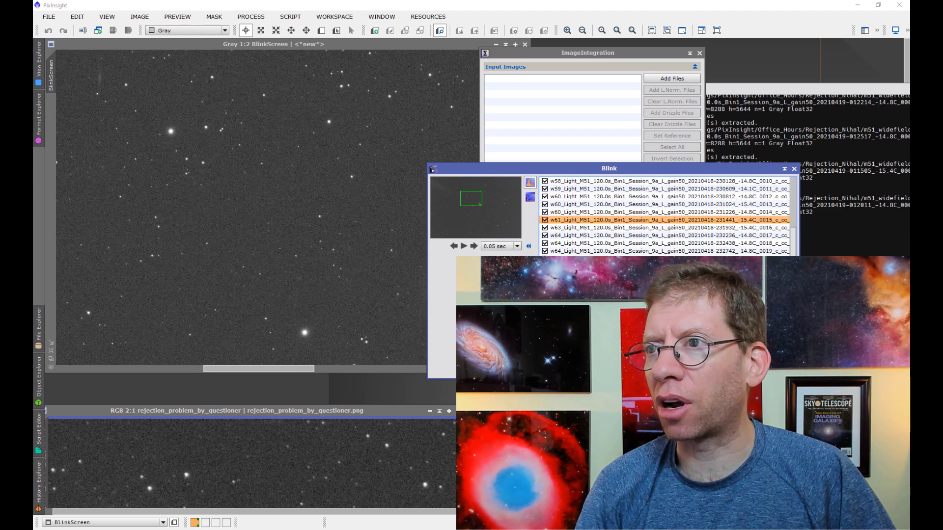
{"action": "scroll", "coordinate": [664, 216], "scroll_direction": "up", "scroll_amount": 4}
{"action": "key", "text": "Up"}
{"action": "key", "text": "Up"}
{"action": "key", "text": "Up"}
{"action": "key", "text": "Up"}
{"action": "key", "text": "Up"}
{"action": "key", "text": "Up"}
{"action": "key", "text": "Up"}
{"action": "key", "text": "Up"}
{"action": "key", "text": "Up"}
{"action": "key", "text": "Up"}
{"action": "key", "text": "Up"}
{"action": "key", "text": "Up"}
{"action": "key", "text": "Up"}
{"action": "key", "text": "Up"}
{"action": "key", "text": "Up"}
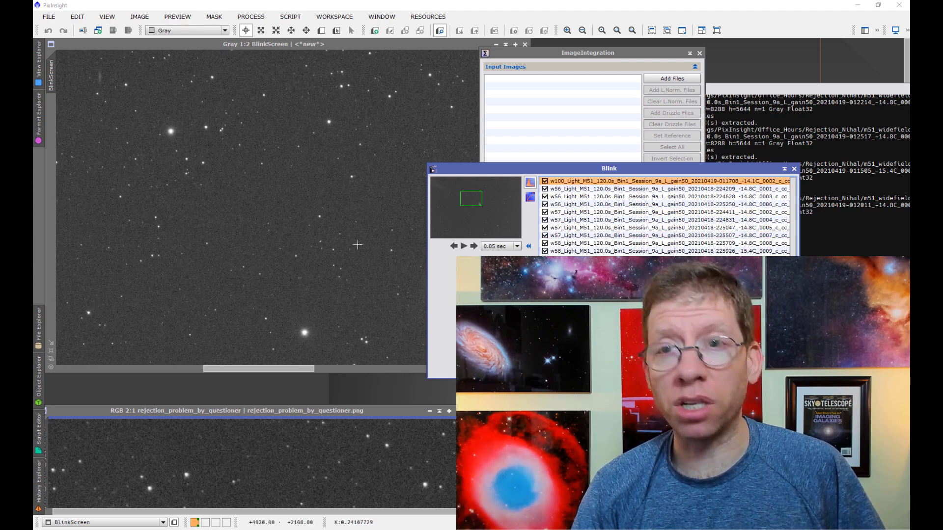
- Move the Blink window away from the BlinkScreen image and bring the M51 galaxy into view
{"action": "left_click", "coordinate": [246, 214]}
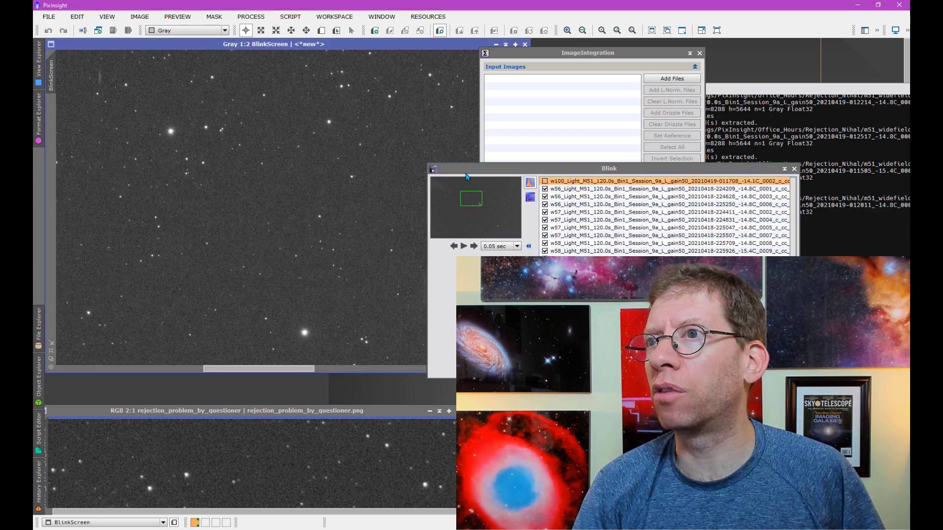
{"action": "left_click_drag", "start_coordinate": [491, 168], "coordinate": [609, 165]}
{"action": "left_click_drag", "start_coordinate": [297, 369], "coordinate": [344, 371]}
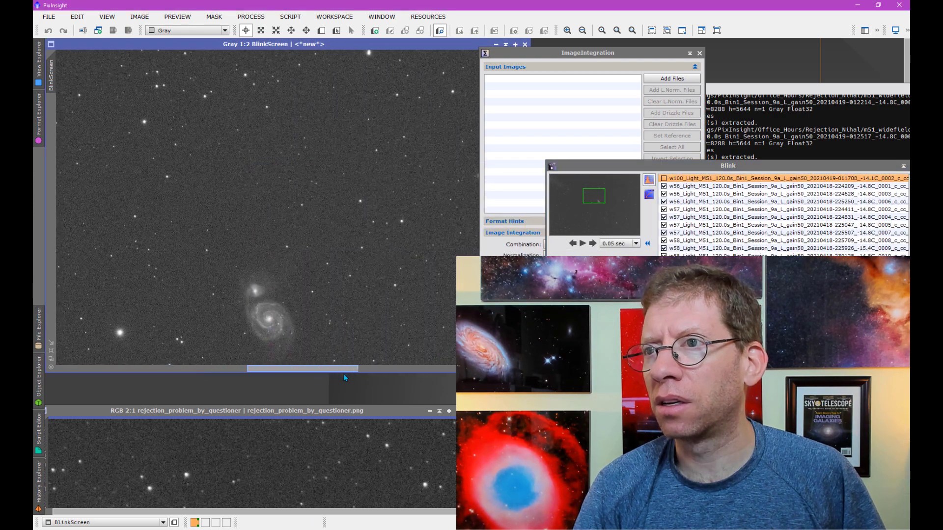
- Compare the w100 frame numbered 0002 with the w56 frame numbered 0001 by alternating between them in Blink
{"action": "left_click", "coordinate": [682, 187]}
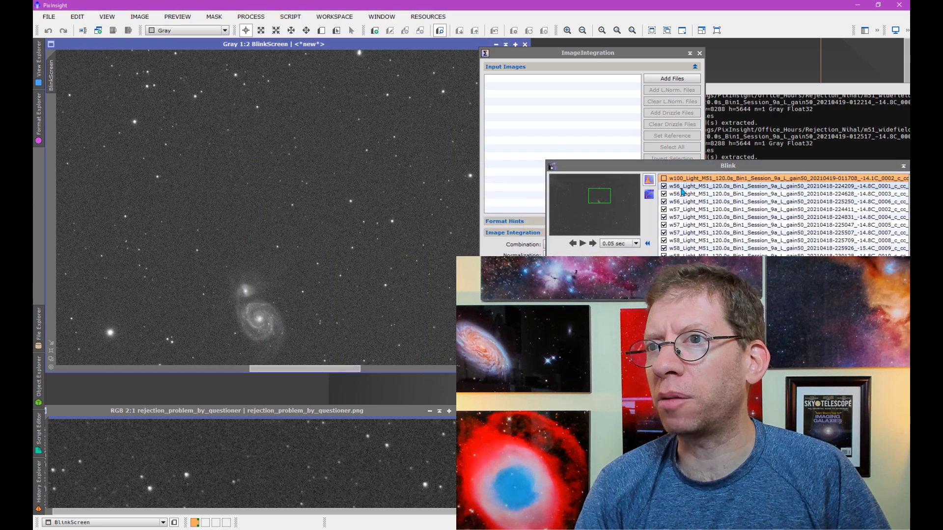
{"action": "left_click", "coordinate": [676, 180]}
{"action": "left_click", "coordinate": [680, 187]}
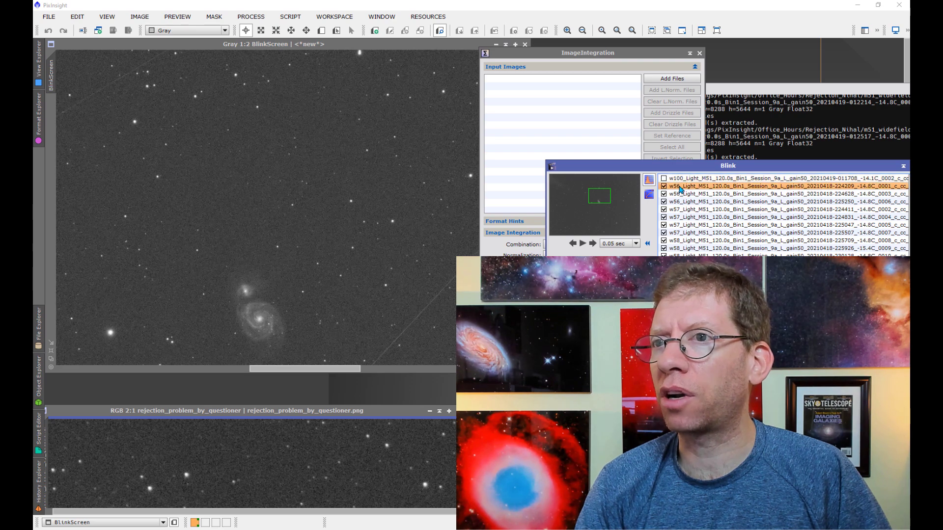
{"action": "left_click", "coordinate": [674, 179]}
{"action": "left_click", "coordinate": [675, 187]}
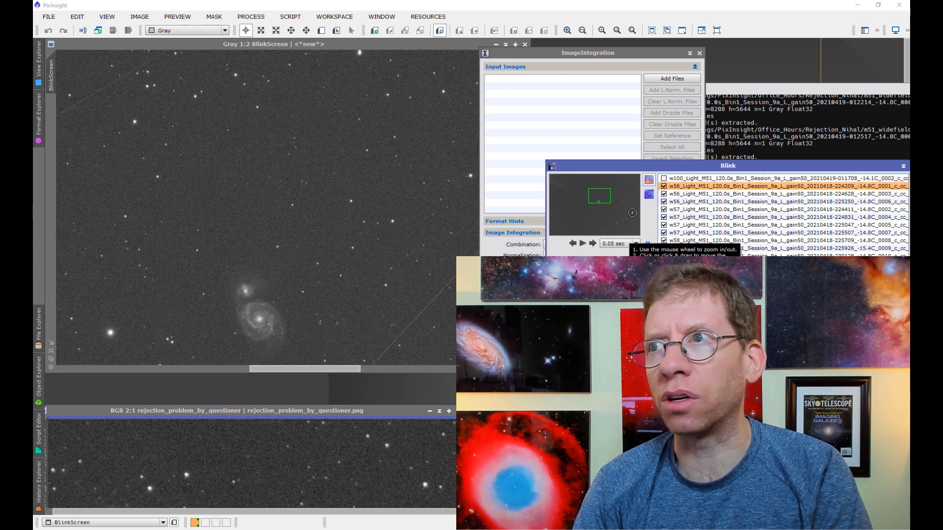
{"action": "left_click", "coordinate": [689, 180]}
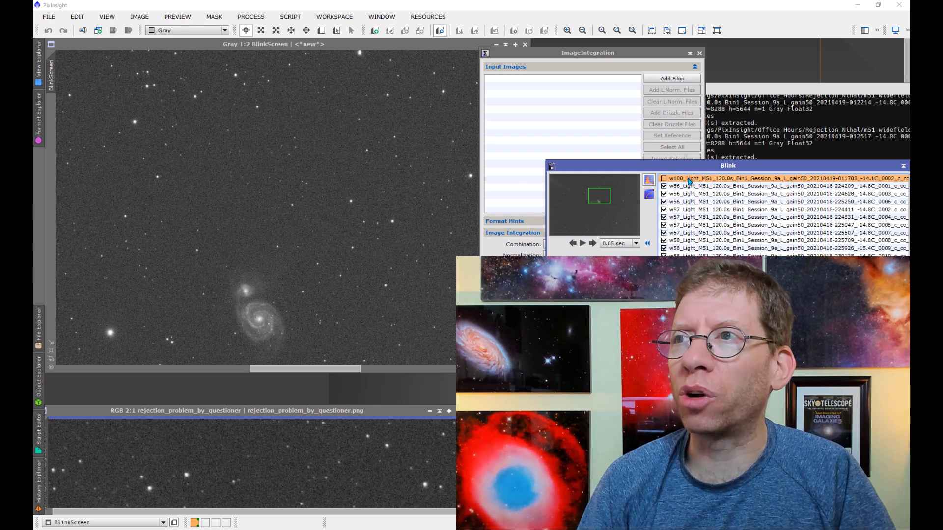
- Re-enable the w100 frame for blinking, reposition the Blink window and display the w56 frame numbered 0001
{"action": "left_click", "coordinate": [664, 179]}
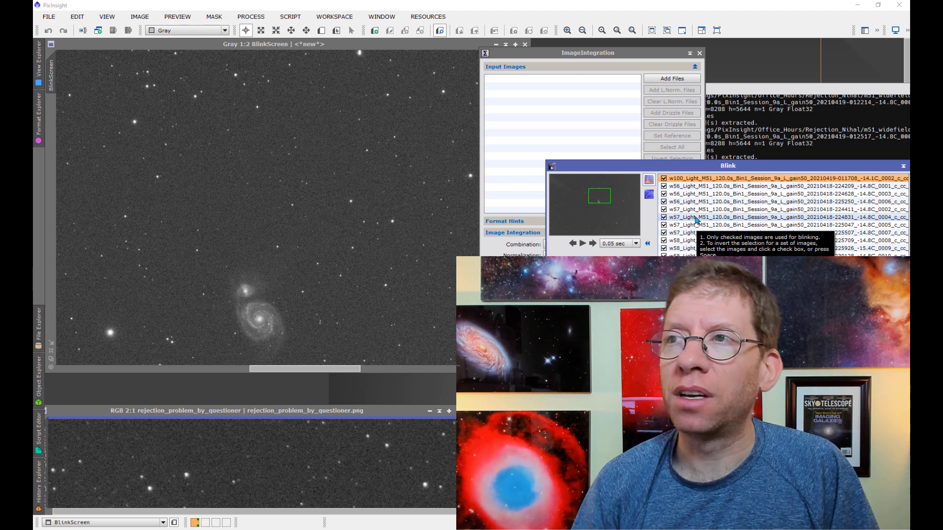
{"action": "left_click_drag", "start_coordinate": [697, 166], "coordinate": [596, 160]}
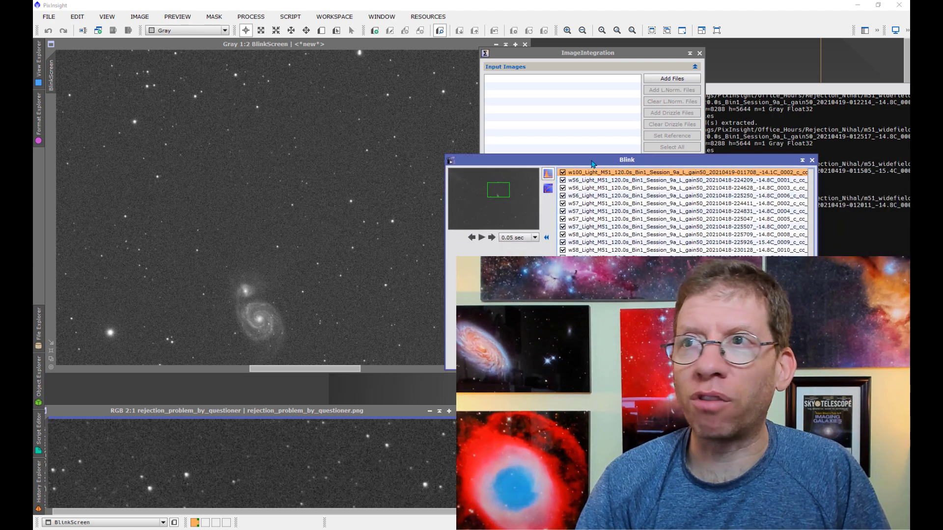
{"action": "mouse_move", "coordinate": [595, 196]}
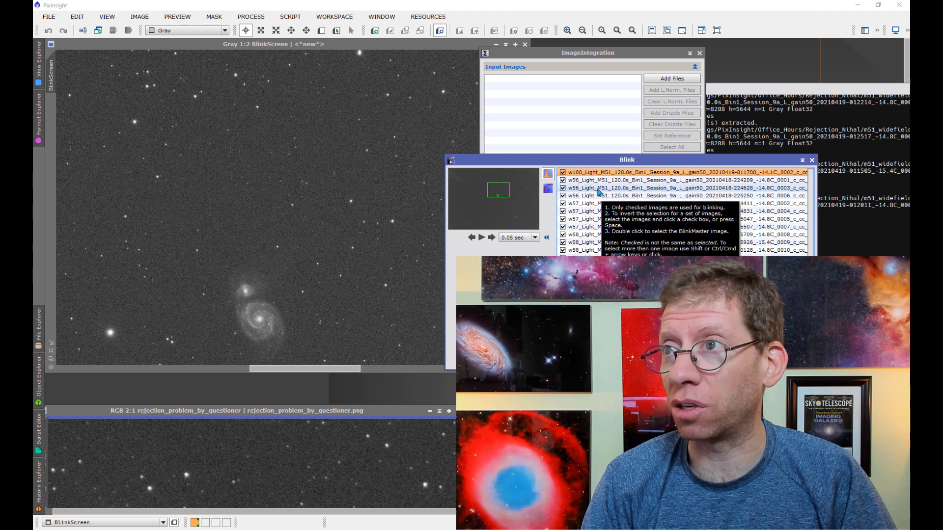
{"action": "left_click", "coordinate": [602, 181]}
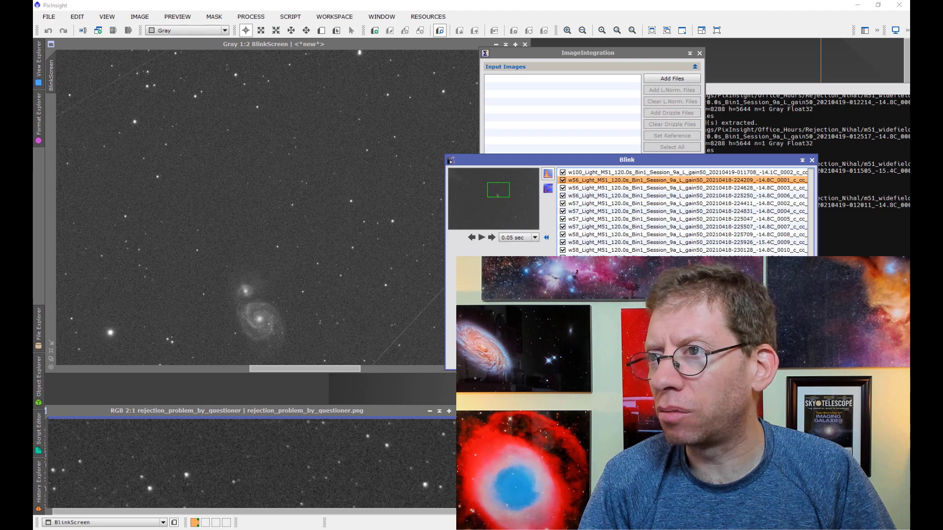
- Move the ImageIntegration window into full view and add all M51 light frames from the m51_widefield_120sec_NSG folder as input images
{"action": "left_click_drag", "start_coordinate": [592, 57], "coordinate": [539, 50]}
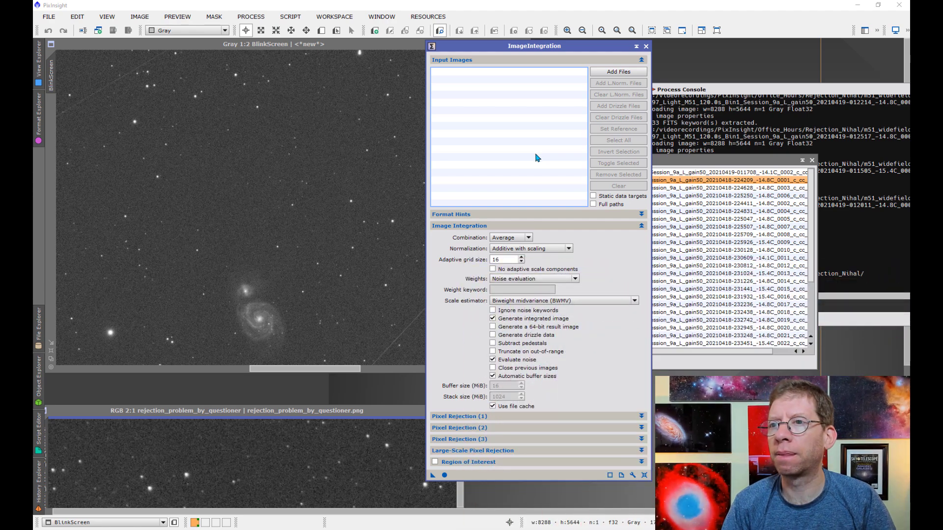
{"action": "left_click", "coordinate": [618, 71]}
{"action": "left_click", "coordinate": [233, 125]}
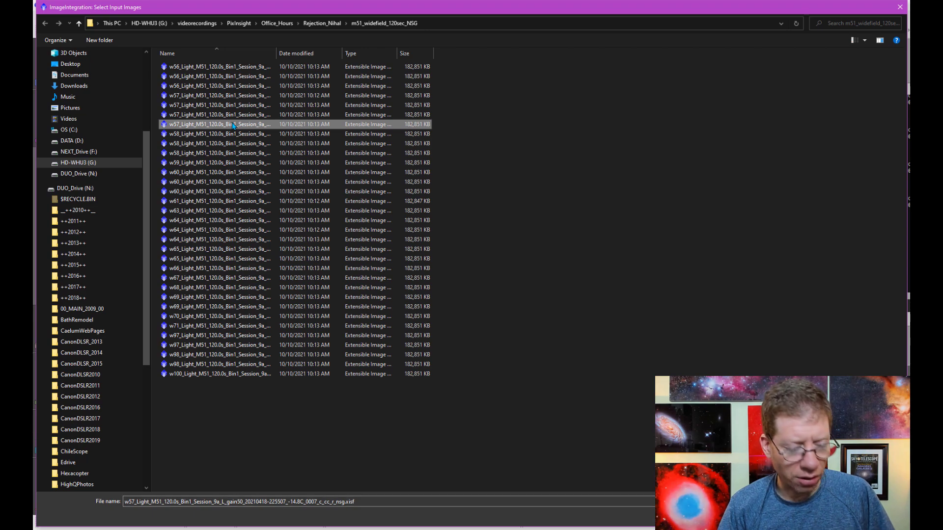
{"action": "key", "text": "ctrl+a"}
{"action": "key", "text": "Return"}
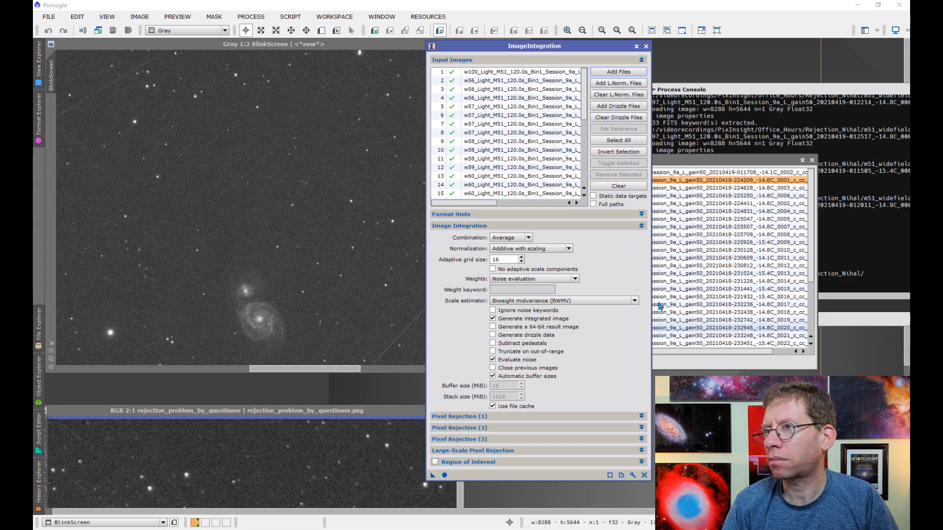
- Set the Image Integration normalization to No normalization
{"action": "mouse_move", "coordinate": [543, 248]}
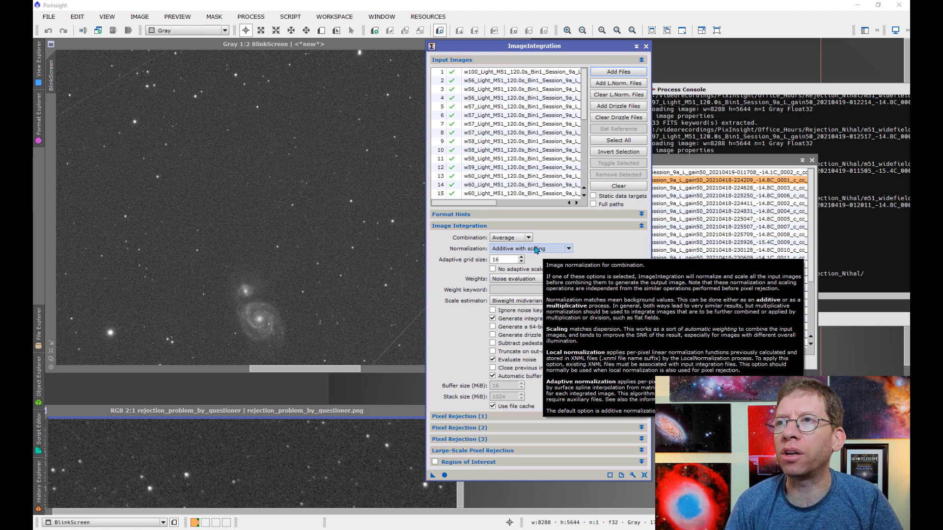
{"action": "left_click_drag", "start_coordinate": [509, 49], "coordinate": [469, 47]}
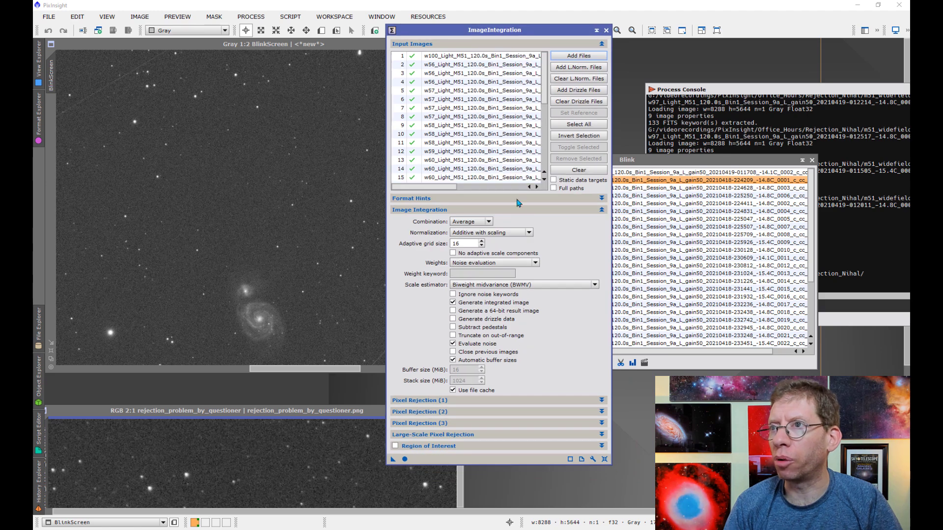
{"action": "left_click", "coordinate": [486, 234]}
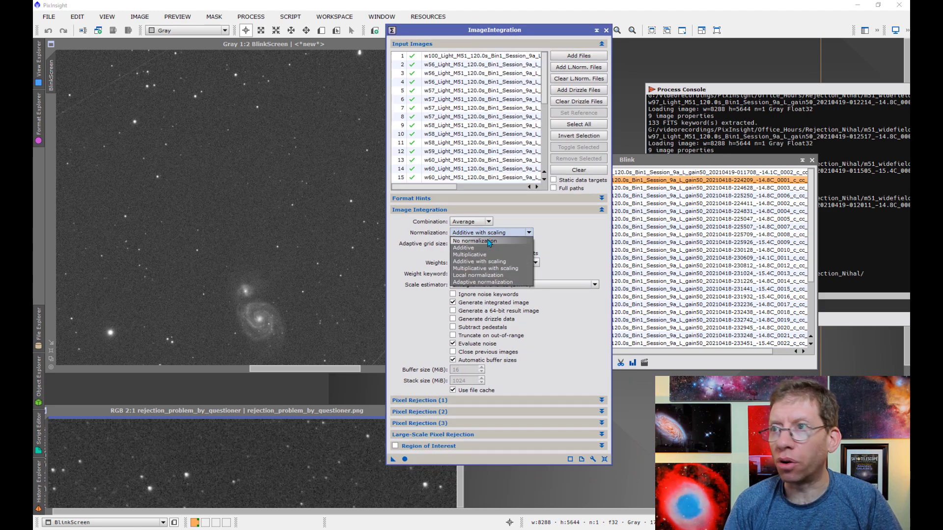
{"action": "left_click", "coordinate": [489, 241]}
- Set the integration weights to FITS keyword, using NWEIGHT as the weight keyword
{"action": "left_click", "coordinate": [474, 263]}
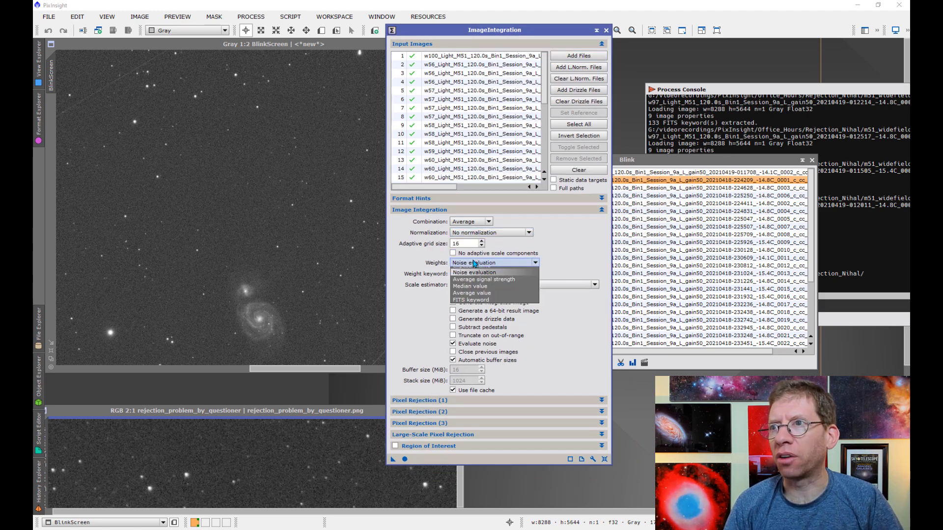
{"action": "key", "text": "Down"}
{"action": "key", "text": "Down"}
{"action": "key", "text": "Down"}
{"action": "key", "text": "Down"}
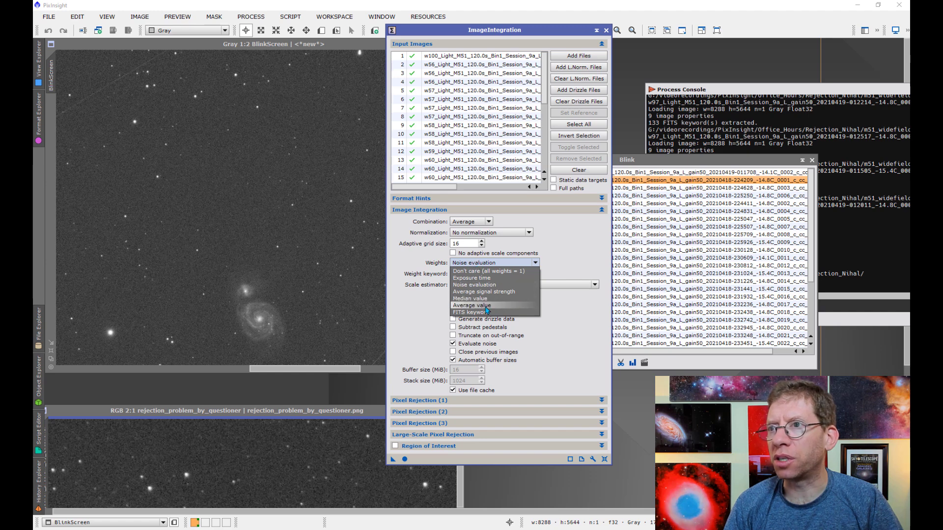
{"action": "key", "text": "Return"}
{"action": "left_click", "coordinate": [466, 273]}
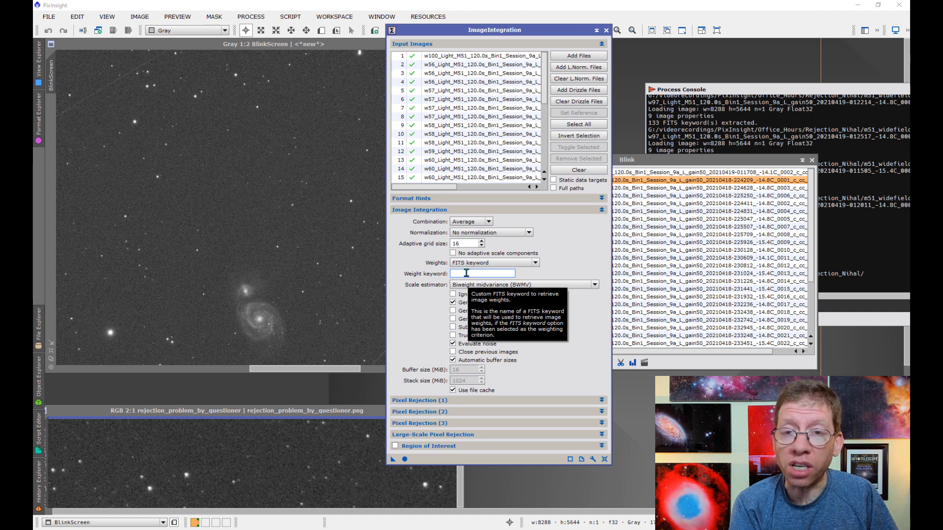
{"action": "type", "text": "NWEIGHT"}
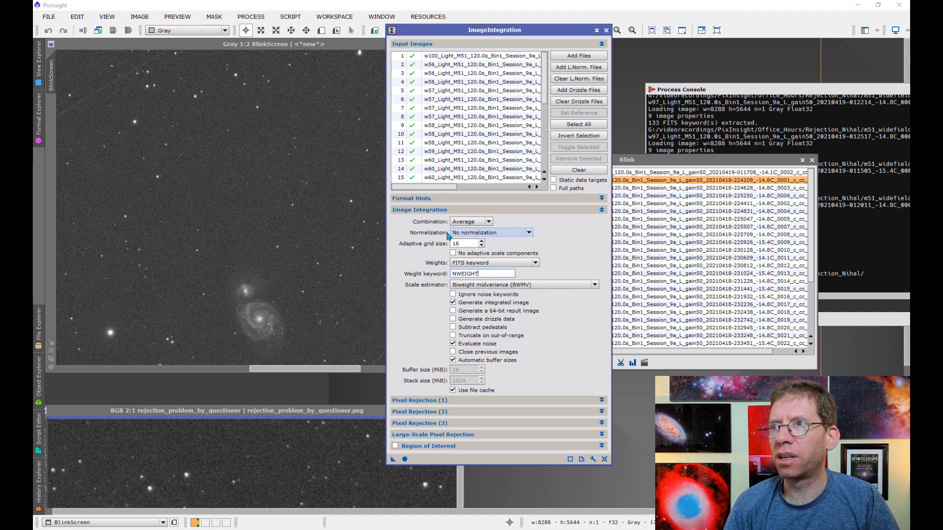
- Set the pixel rejection algorithm to Winsorized Sigma Clipping
{"action": "left_click", "coordinate": [426, 212]}
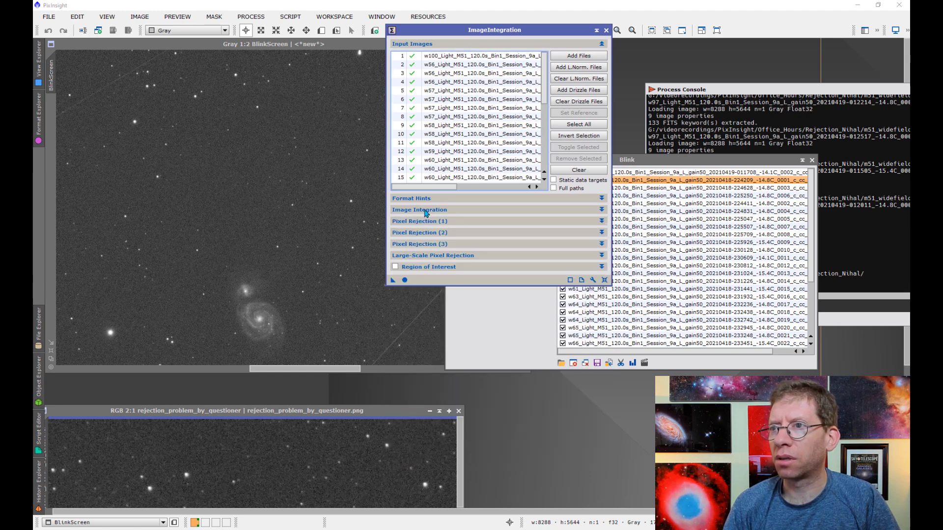
{"action": "left_click", "coordinate": [416, 222]}
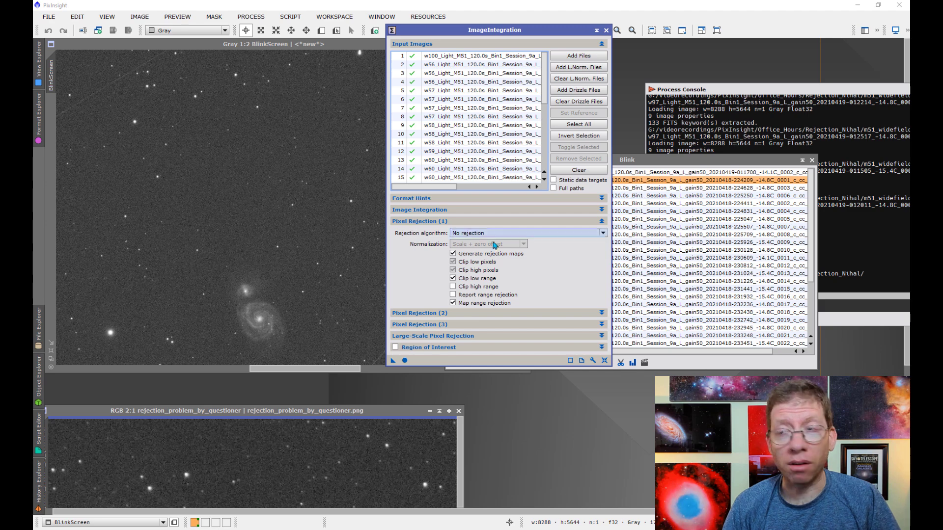
{"action": "mouse_move", "coordinate": [490, 236]}
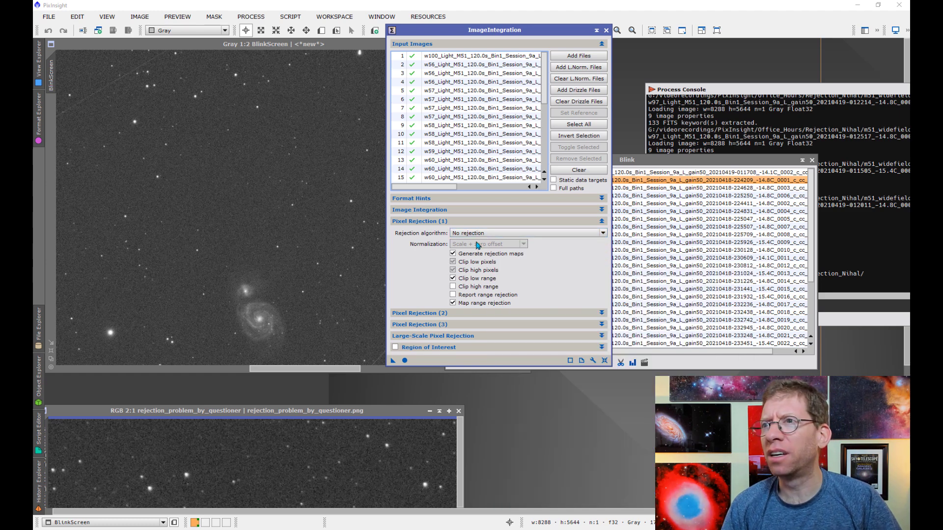
{"action": "left_click", "coordinate": [472, 234]}
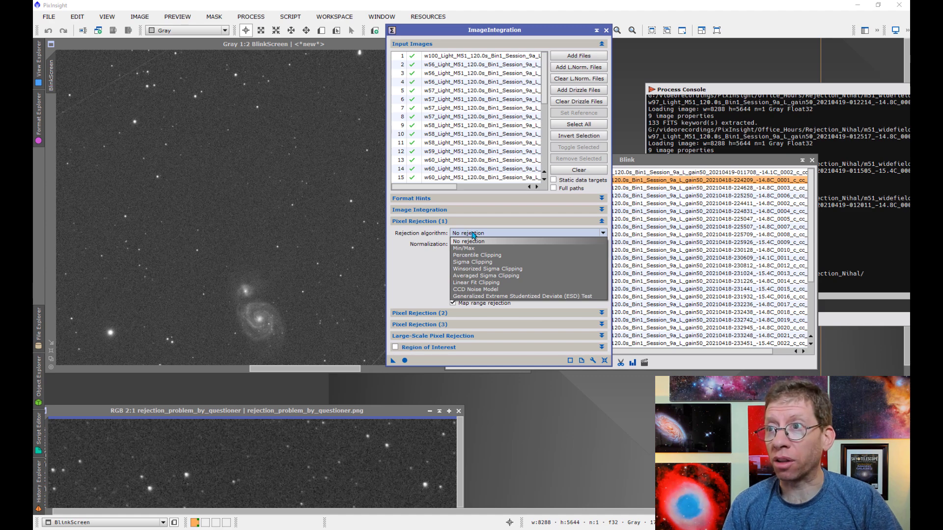
{"action": "left_click", "coordinate": [487, 270]}
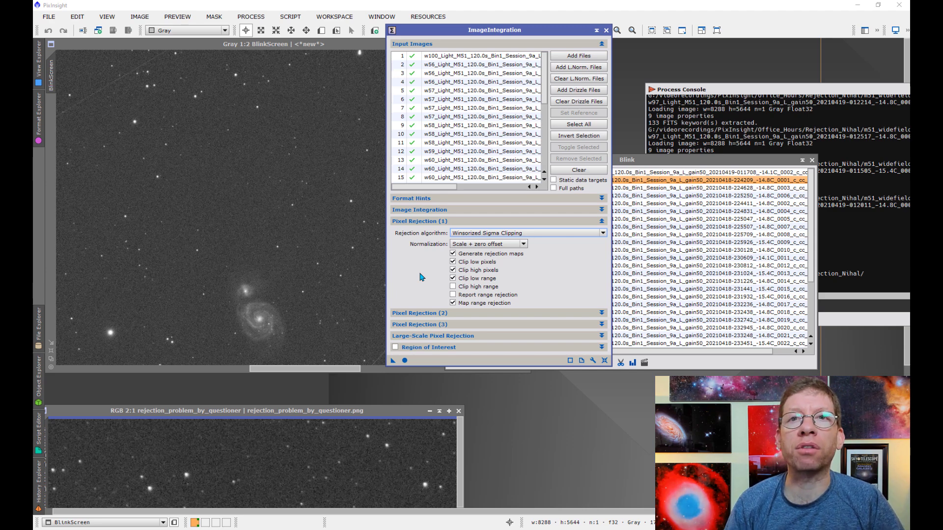
- Set the pixel rejection normalization to No normalization and expand the rejection clipping parameters
{"action": "left_click", "coordinate": [433, 222]}
{"action": "left_click", "coordinate": [429, 234]}
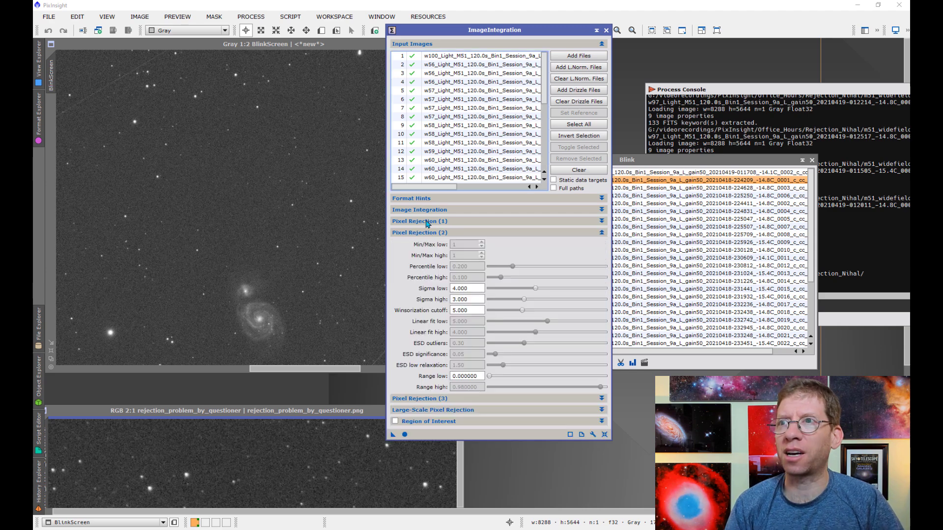
{"action": "left_click", "coordinate": [427, 221]}
{"action": "left_click", "coordinate": [475, 245]}
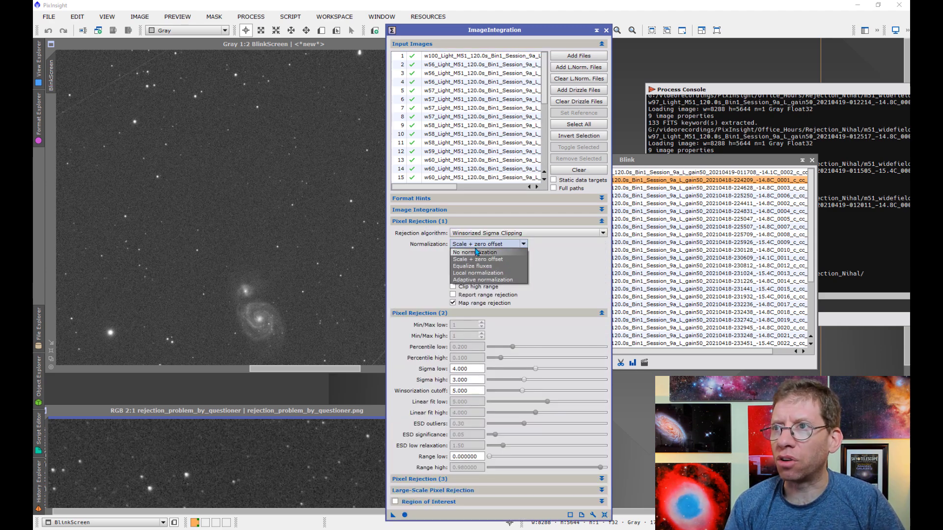
{"action": "left_click", "coordinate": [477, 252]}
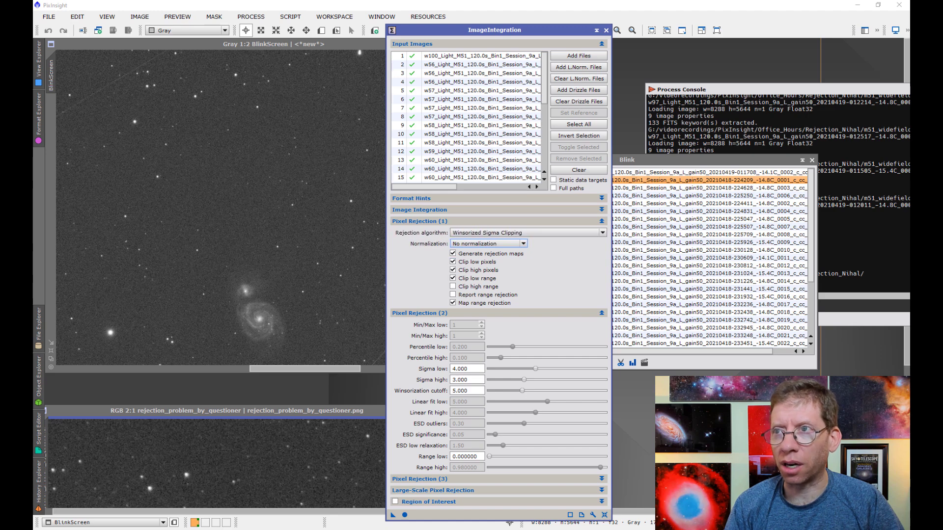
- Set Sigma high to 2.2 for the pixel rejection and run the image integration
{"action": "left_click", "coordinate": [435, 222]}
{"action": "double_click", "coordinate": [476, 289]}
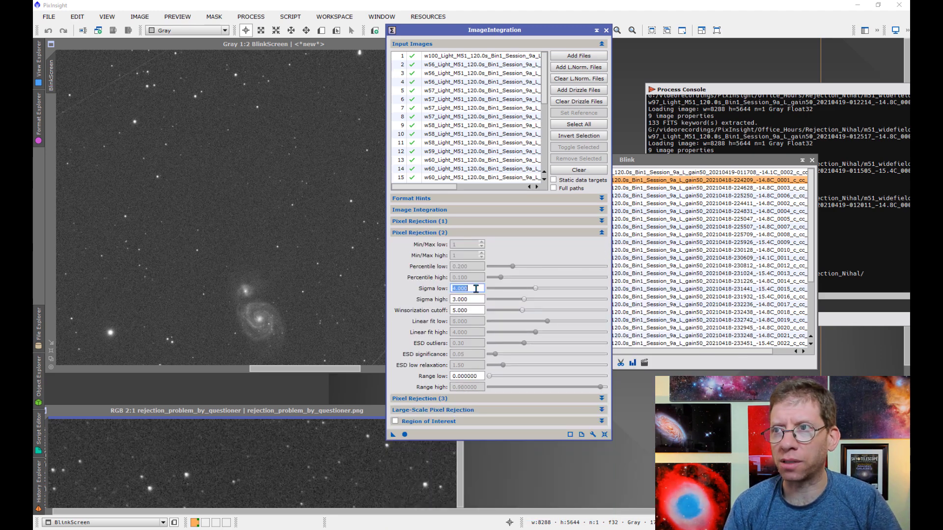
{"action": "key", "text": "Tab"}
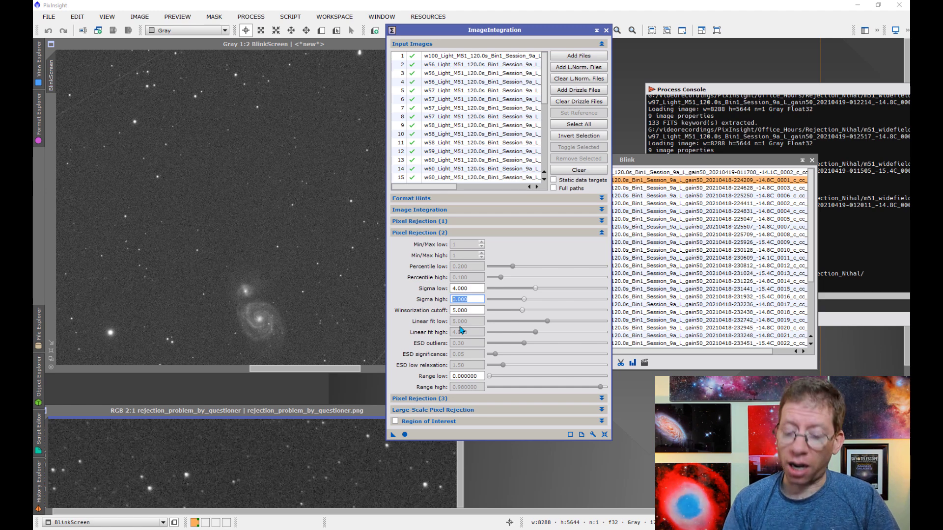
{"action": "type", "text": "2.2"}
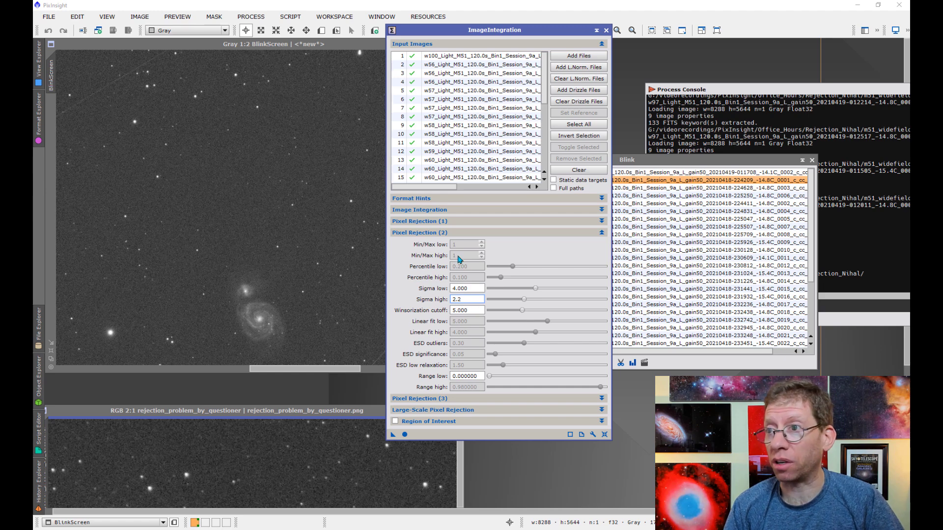
{"action": "left_click", "coordinate": [435, 234]}
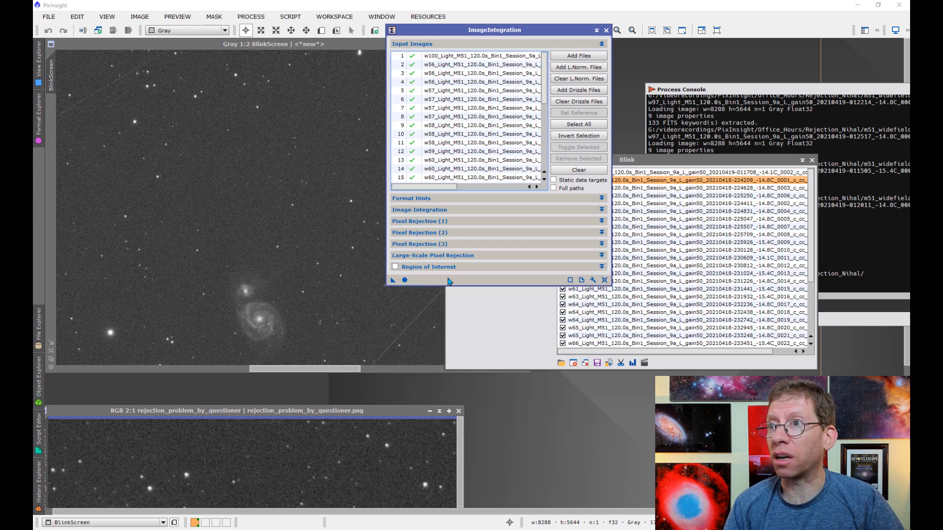
{"action": "left_click", "coordinate": [403, 280]}
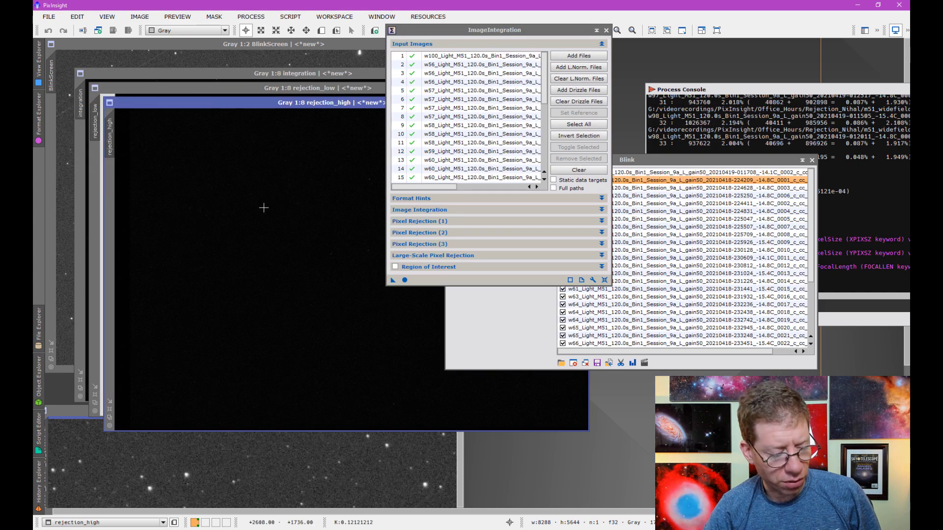
- Auto-stretch the rejection_high map and examine its rejected pixels up close at 1:4
{"action": "key", "text": "ctrl+a"}
{"action": "scroll", "coordinate": [275, 243], "scroll_direction": "up", "scroll_amount": 3}
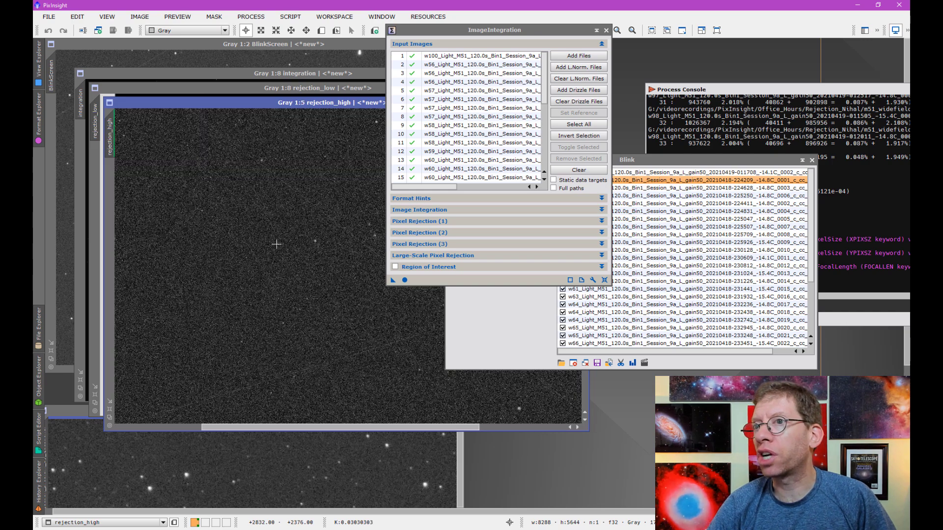
{"action": "scroll", "coordinate": [276, 244], "scroll_direction": "up", "scroll_amount": 1}
{"action": "left_click_drag", "start_coordinate": [229, 198], "coordinate": [300, 351]}
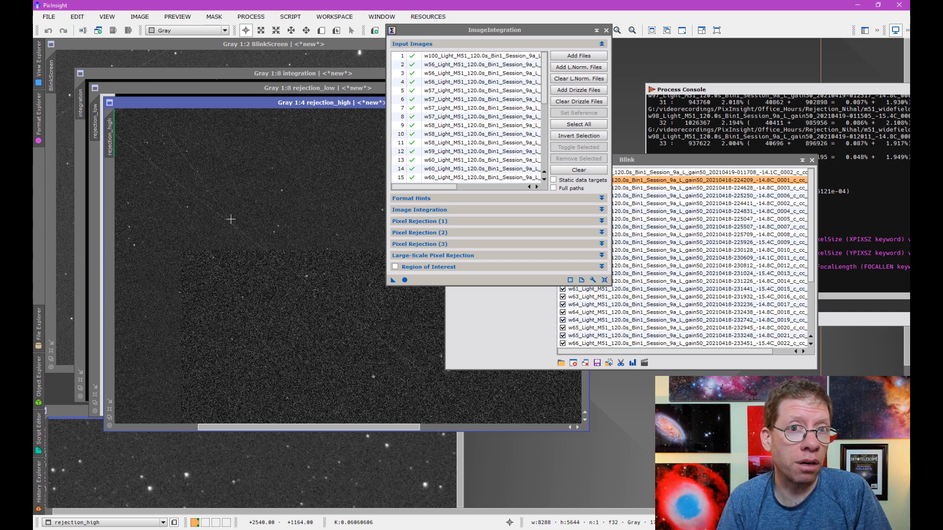
- Move the rejection_high map out of the way and close the rejection_low map
{"action": "left_click_drag", "start_coordinate": [269, 101], "coordinate": [363, 213]}
{"action": "left_click", "coordinate": [279, 134]}
{"action": "left_click_drag", "start_coordinate": [315, 89], "coordinate": [204, 187]}
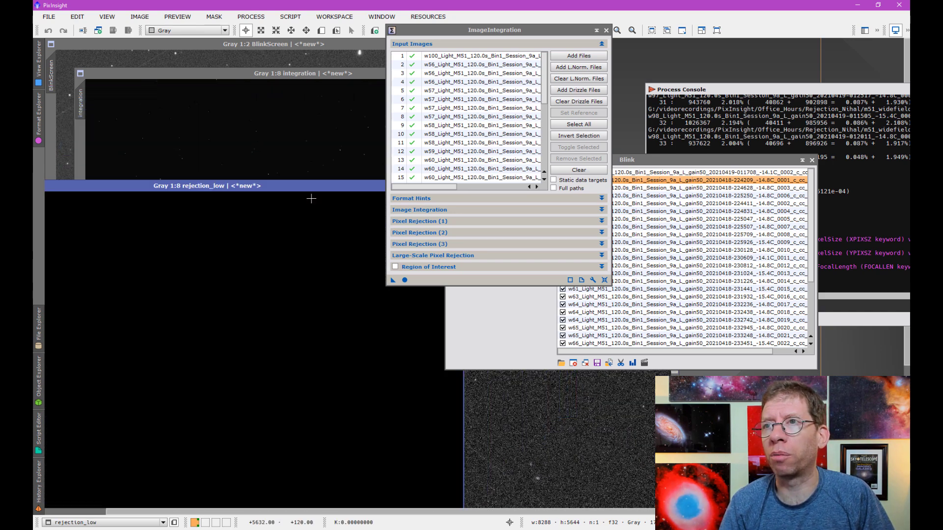
{"action": "left_click_drag", "start_coordinate": [347, 190], "coordinate": [227, 182]}
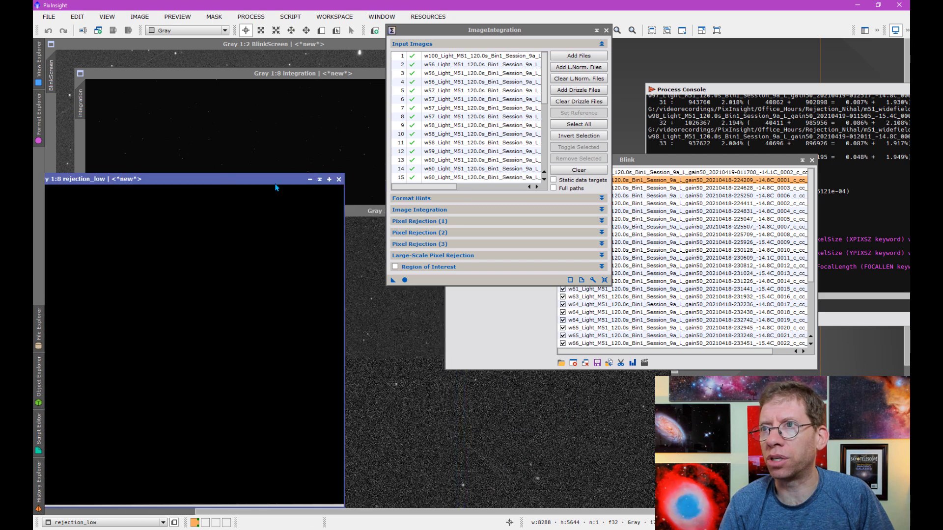
{"action": "left_click", "coordinate": [338, 179]}
- Auto-stretch the integration image and examine the field around the elongated galaxy and nearby bright star at 1:2
{"action": "left_click", "coordinate": [261, 148]}
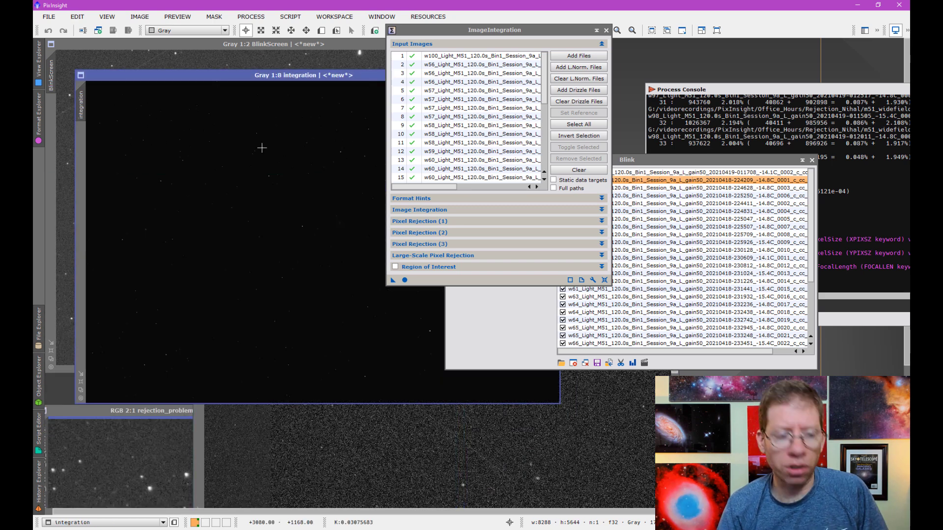
{"action": "key", "text": "ctrl+a"}
{"action": "scroll", "coordinate": [233, 244], "scroll_direction": "up", "scroll_amount": 4}
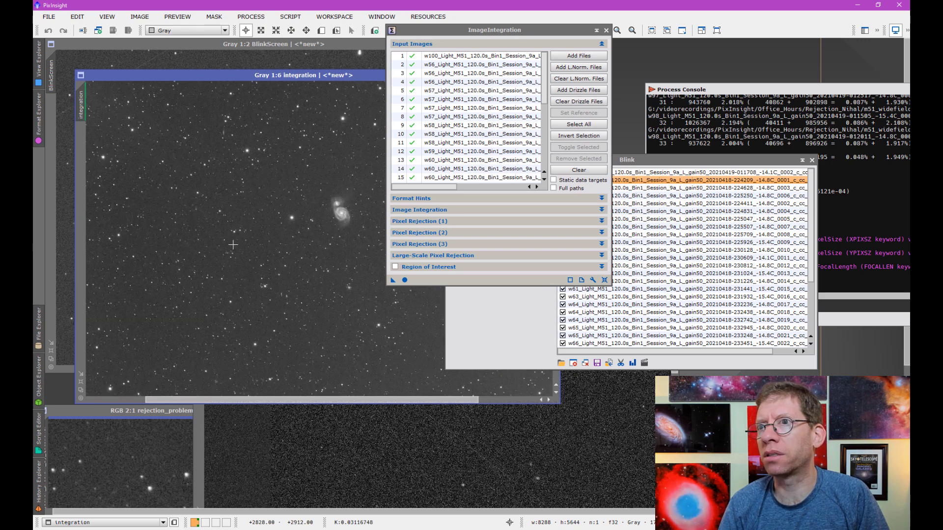
{"action": "scroll", "coordinate": [233, 244], "scroll_direction": "up", "scroll_amount": 2}
{"action": "key", "text": "space"}
{"action": "left_click_drag", "start_coordinate": [199, 151], "coordinate": [227, 351]}
{"action": "left_click_drag", "start_coordinate": [184, 214], "coordinate": [338, 288]}
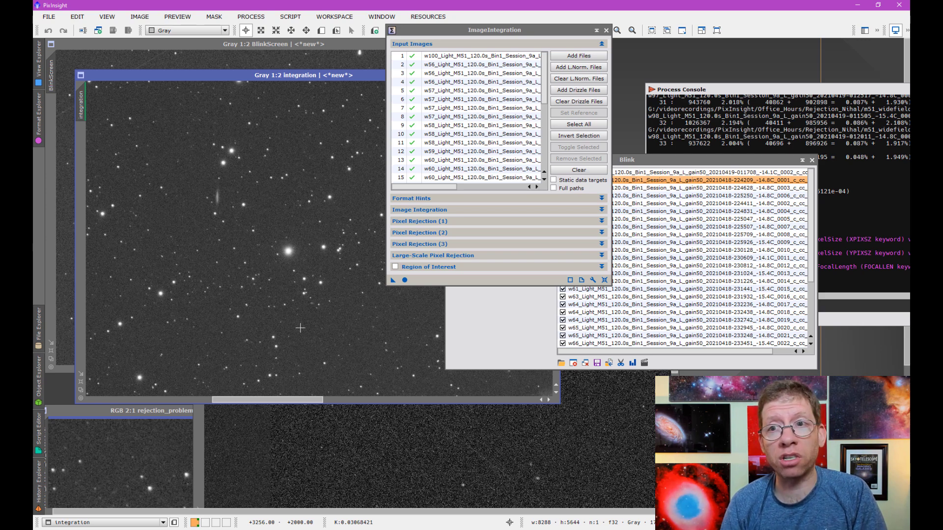
- Arrange the rejection_problem_by_questioner image and the integration image for comparison, matching the star field around the elongated galaxy with the integration at 1:1
{"action": "left_click", "coordinate": [186, 446]}
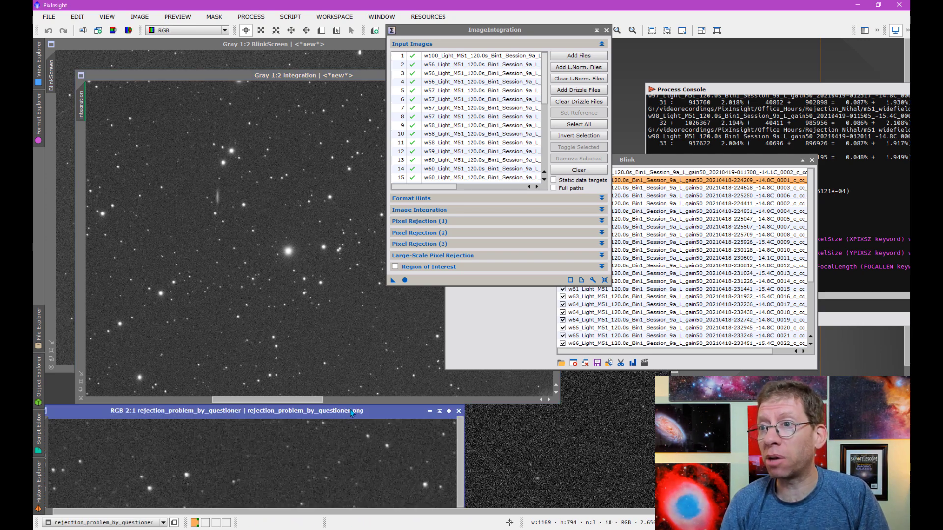
{"action": "left_click_drag", "start_coordinate": [370, 410], "coordinate": [400, 190]}
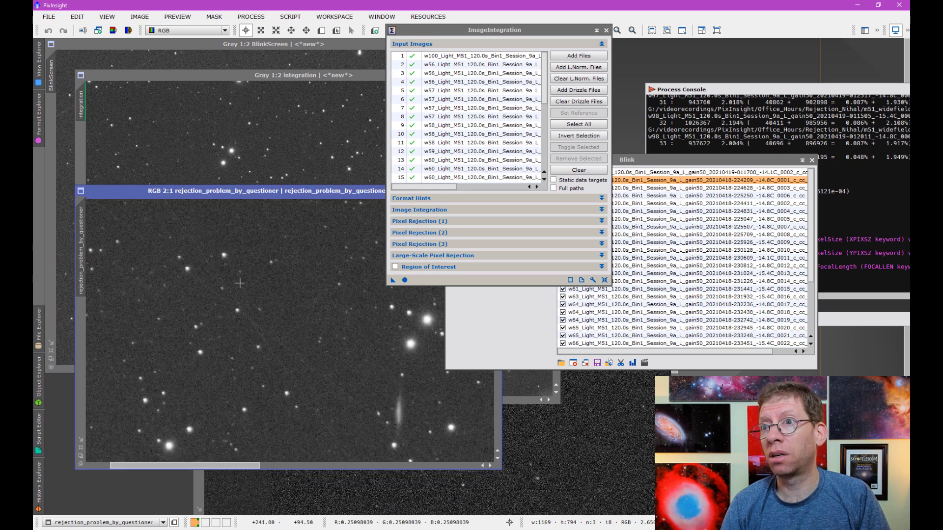
{"action": "left_click", "coordinate": [241, 143]}
{"action": "scroll", "coordinate": [253, 227], "scroll_direction": "up", "scroll_amount": 1}
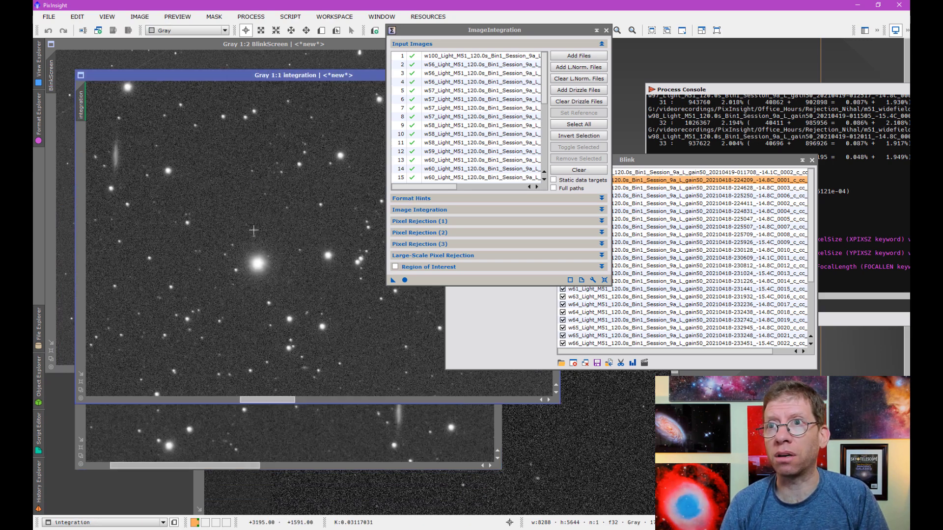
{"action": "left_click_drag", "start_coordinate": [197, 75], "coordinate": [240, 73]}
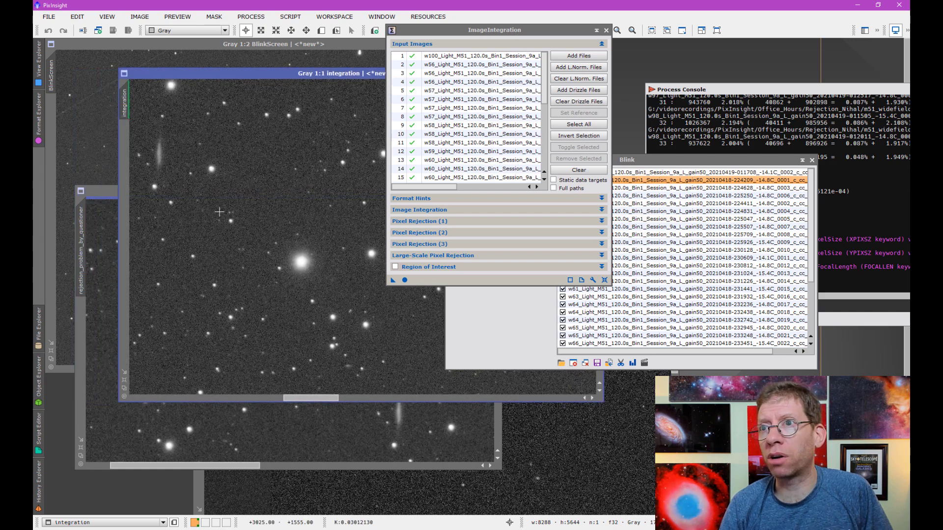
{"action": "left_click_drag", "start_coordinate": [214, 211], "coordinate": [303, 228]}
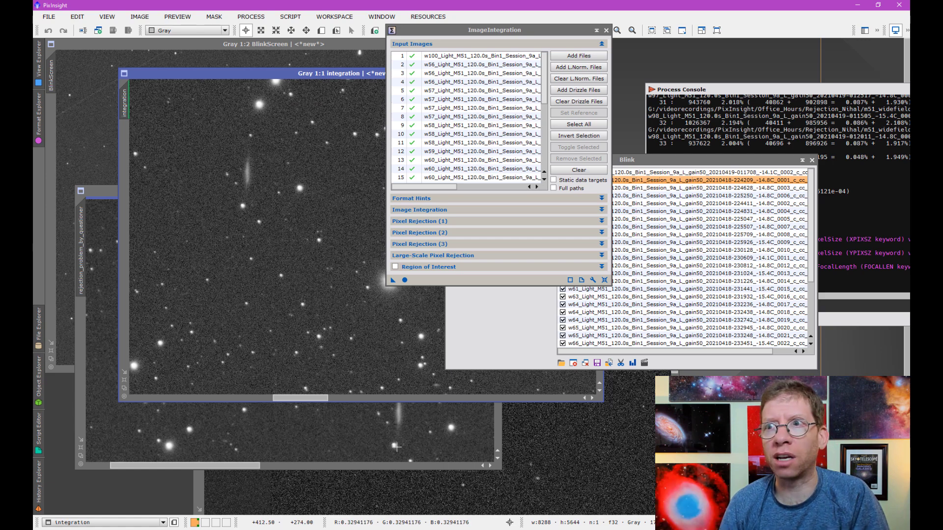
- Compare the star field in the rejection_problem_by_questioner image with the integration image
{"action": "left_click", "coordinate": [376, 415]}
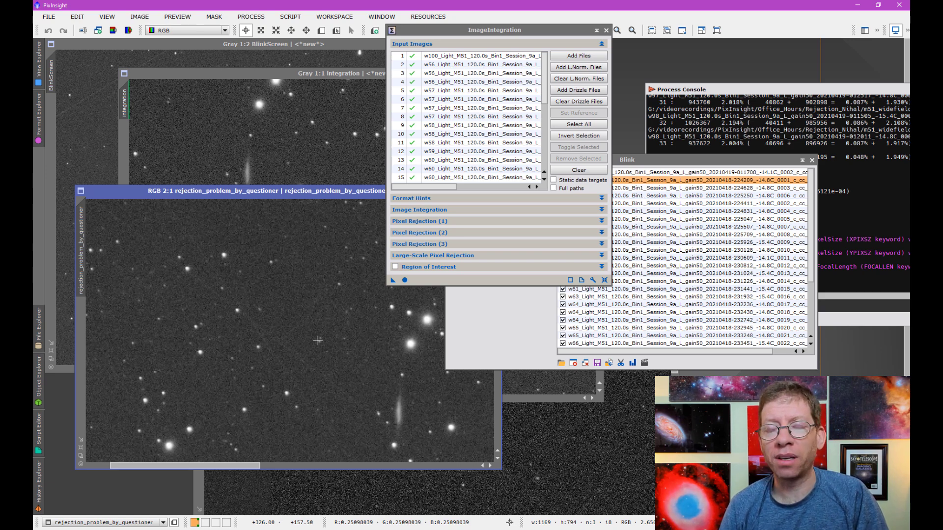
{"action": "left_click_drag", "start_coordinate": [325, 77], "coordinate": [295, 79]}
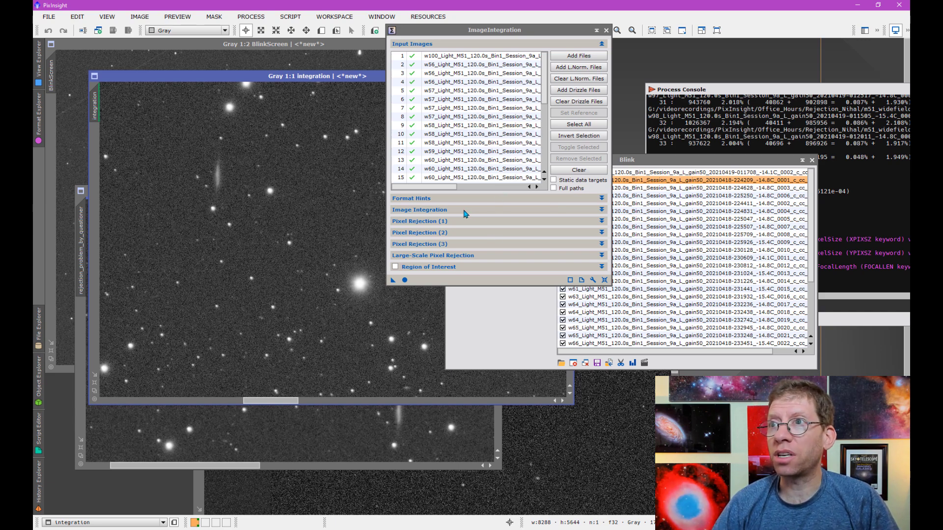
- Review the ImageIntegration rejection algorithm choices and the Winsorized sigma clipping parameters alongside the integration image
{"action": "left_click", "coordinate": [434, 232]}
{"action": "left_click", "coordinate": [433, 233]}
{"action": "left_click", "coordinate": [432, 221]}
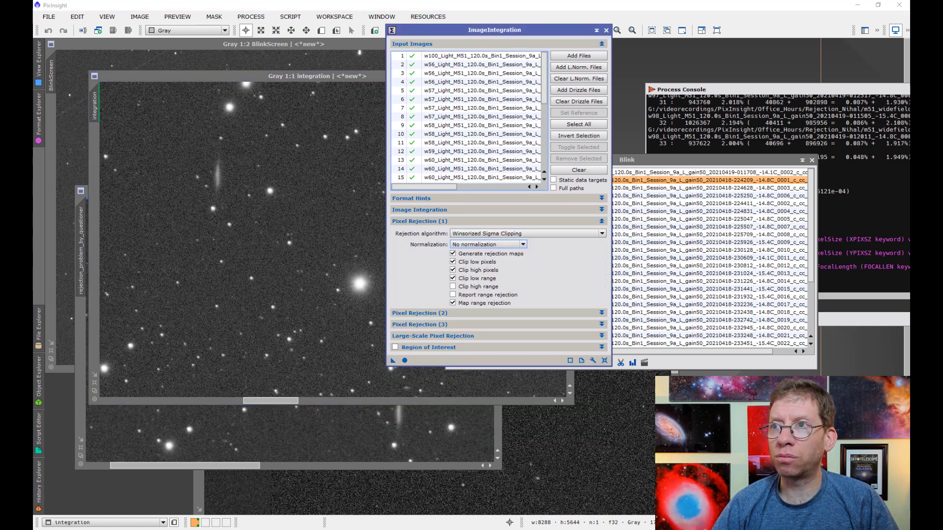
{"action": "left_click", "coordinate": [465, 234]}
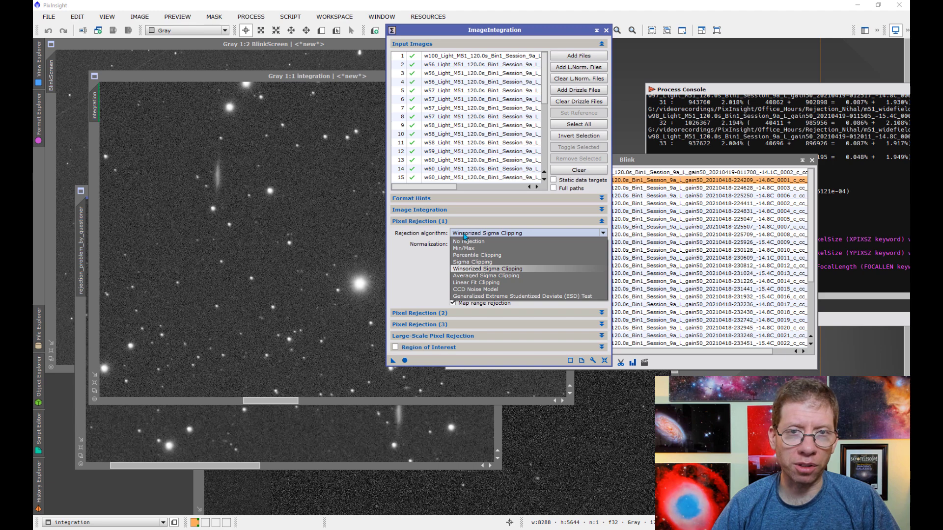
{"action": "left_click", "coordinate": [430, 222]}
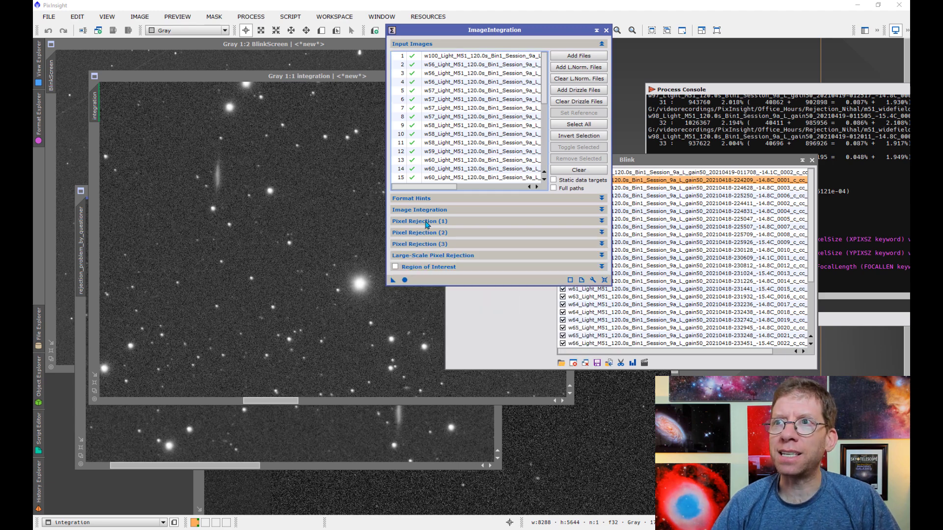
{"action": "left_click", "coordinate": [430, 234]}
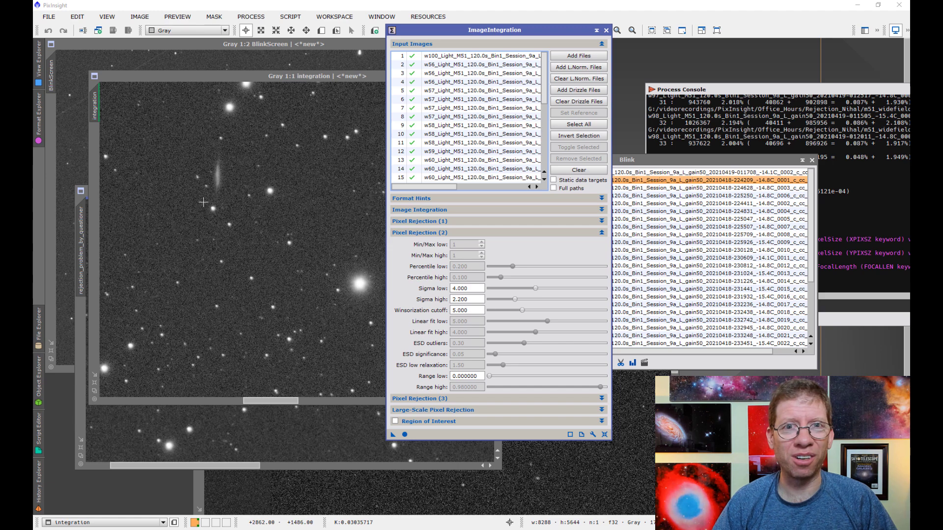
{"action": "left_click", "coordinate": [309, 256]}
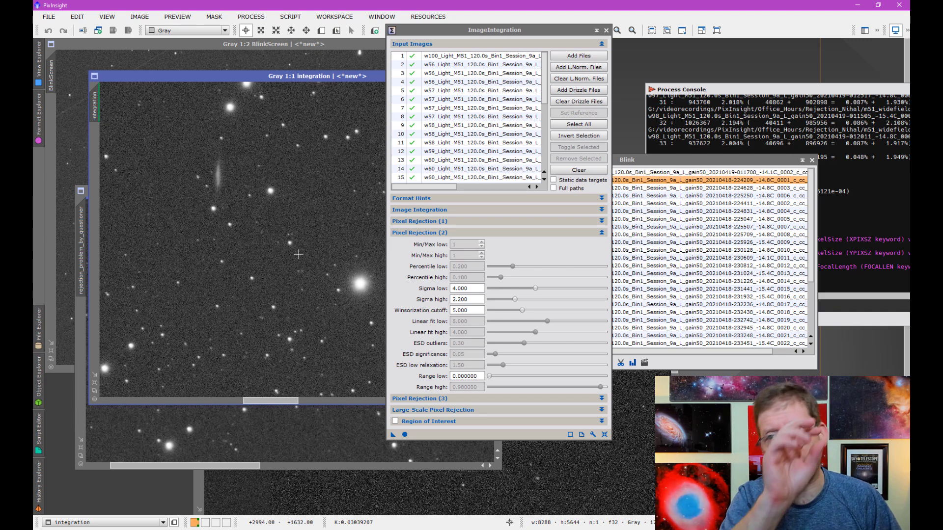
{"action": "left_click", "coordinate": [479, 375]}
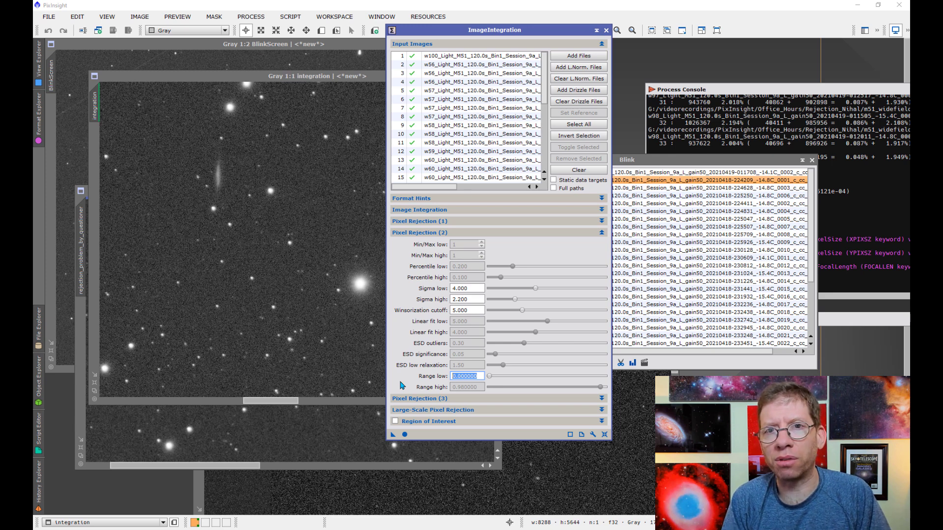
- Switch to Chrome to look through the YouTube channel's uploaded PixInsight videos, and return to PixInsight
{"action": "mouse_move", "coordinate": [290, 529]}
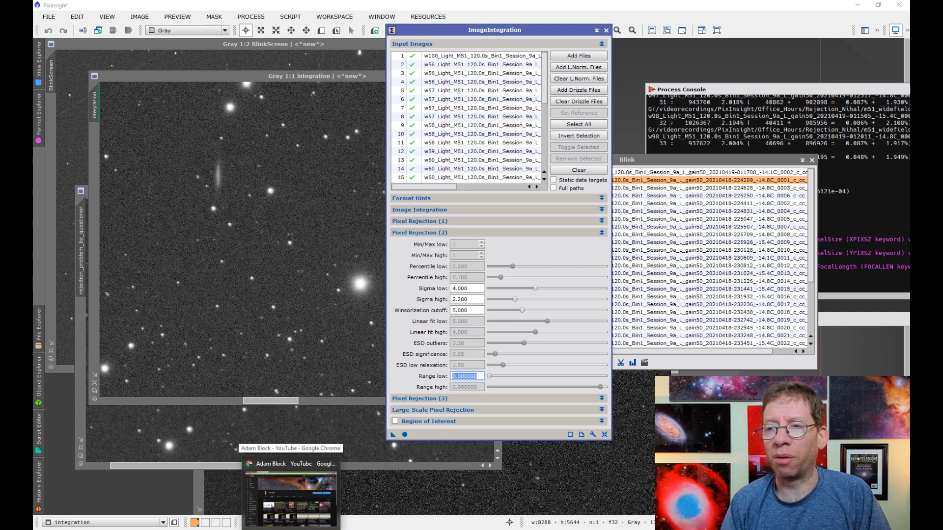
{"action": "left_click", "coordinate": [291, 493]}
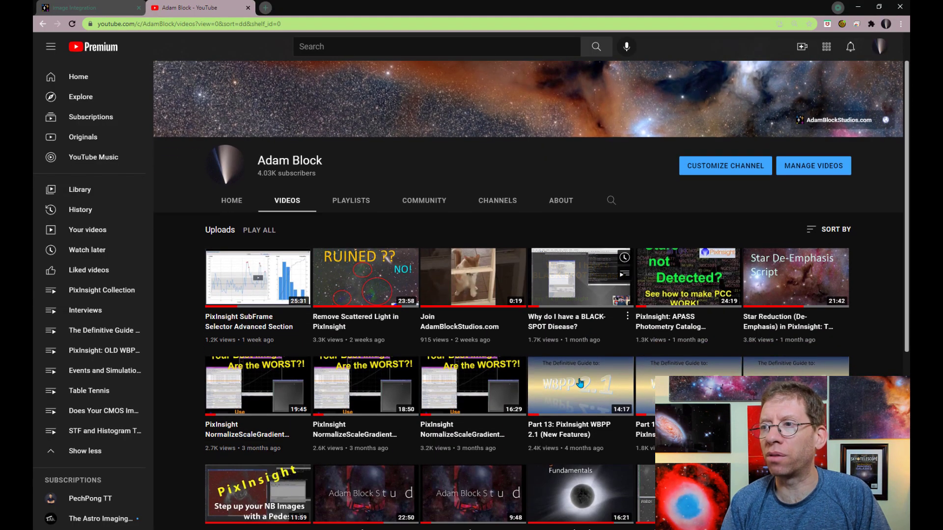
{"action": "scroll", "coordinate": [580, 382], "scroll_direction": "down", "scroll_amount": 2}
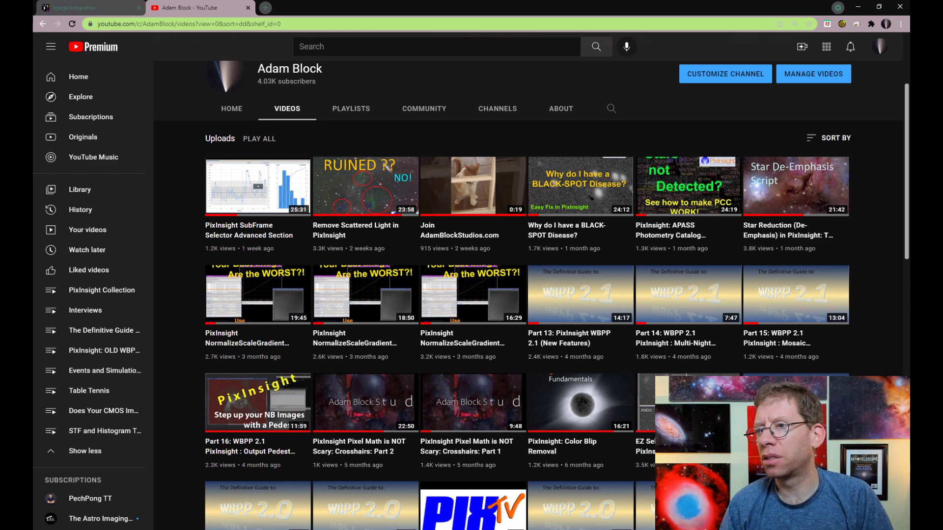
{"action": "key", "text": "alt+Tab"}
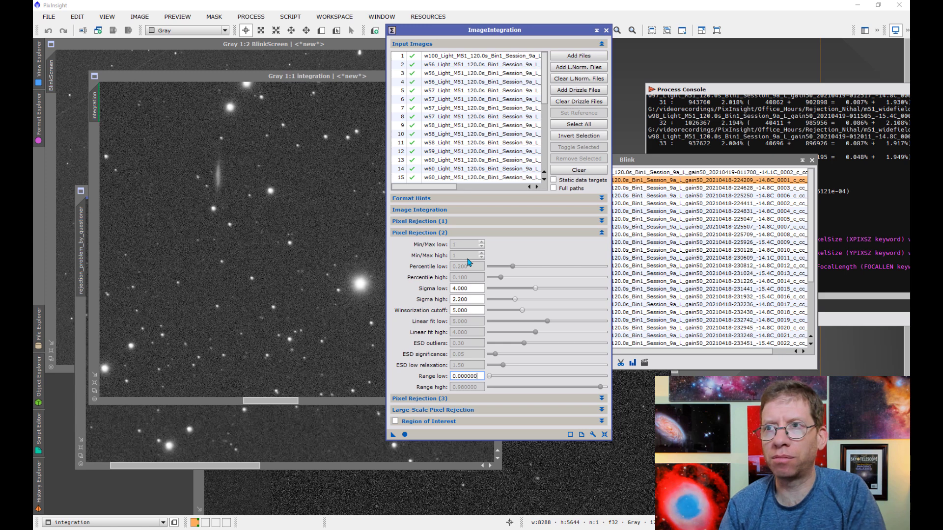
- Set Sigma high to 3 and run the image integration again
{"action": "left_click_drag", "start_coordinate": [476, 299], "coordinate": [436, 299]}
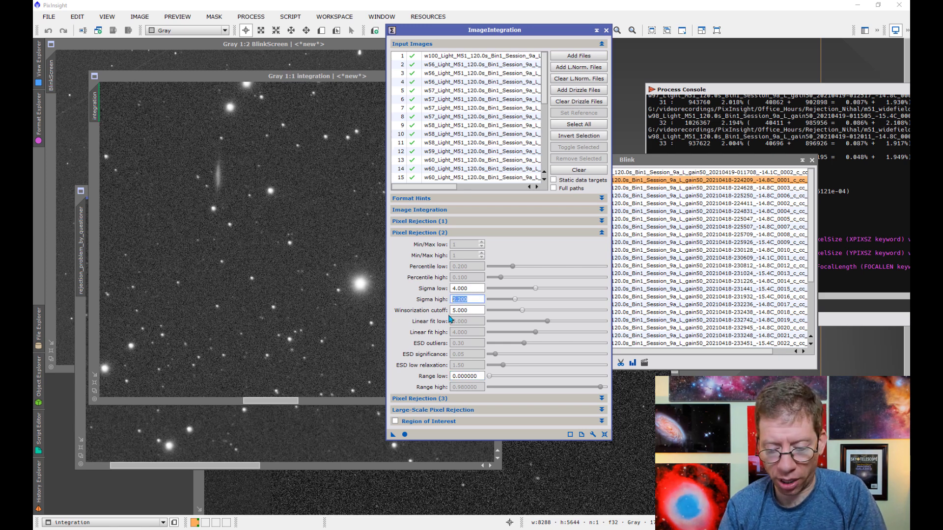
{"action": "type", "text": "3"}
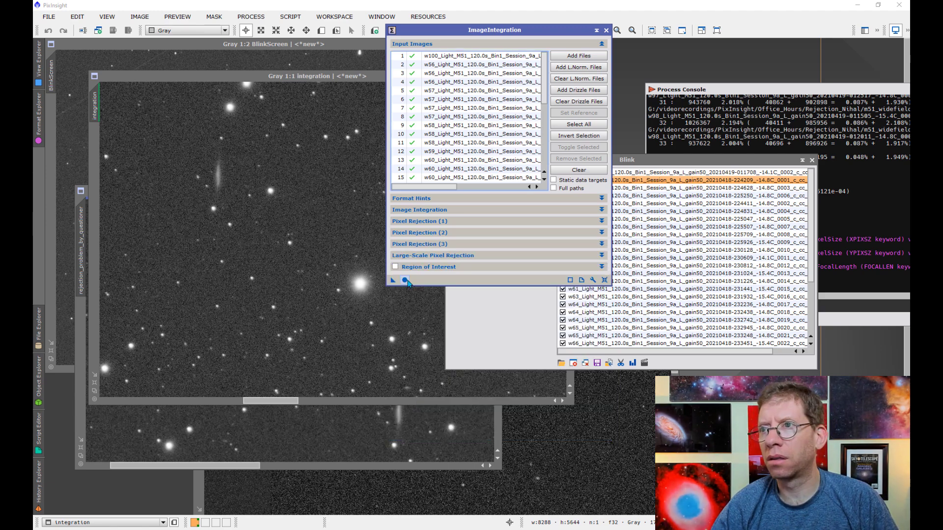
{"action": "left_click", "coordinate": [404, 281]}
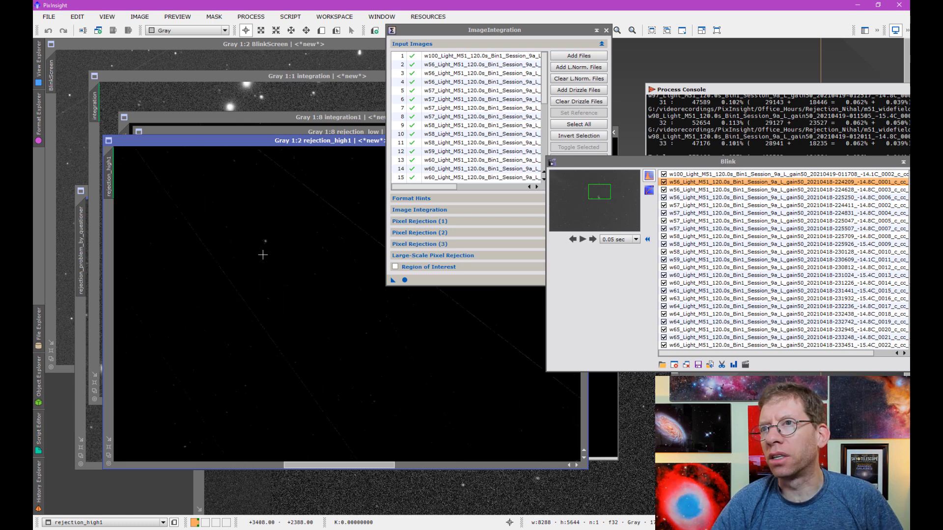
- Examine the satellite trails in the rejection_high1 map at 1:1
{"action": "scroll", "coordinate": [255, 246], "scroll_direction": "up", "scroll_amount": 1}
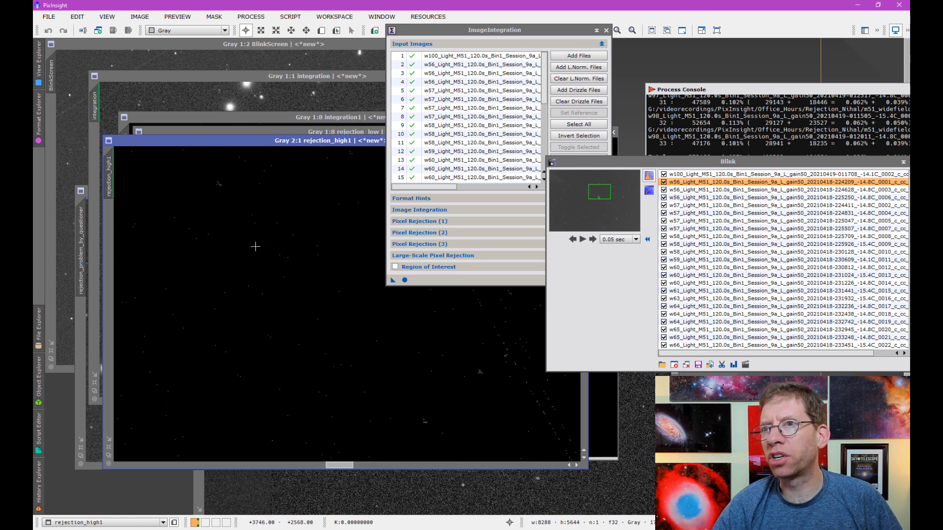
{"action": "left_click_drag", "start_coordinate": [191, 231], "coordinate": [314, 331]}
{"action": "left_click_drag", "start_coordinate": [239, 255], "coordinate": [316, 343]}
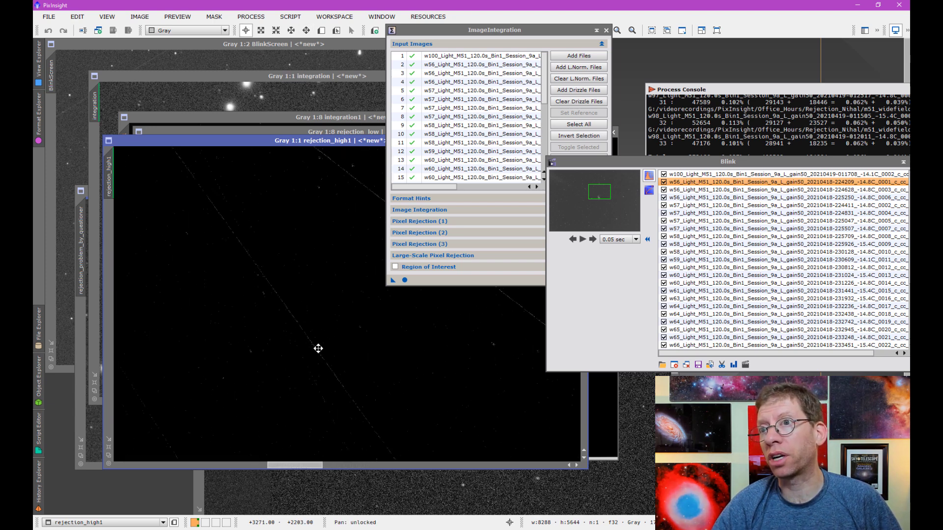
{"action": "left_click_drag", "start_coordinate": [228, 216], "coordinate": [280, 299]}
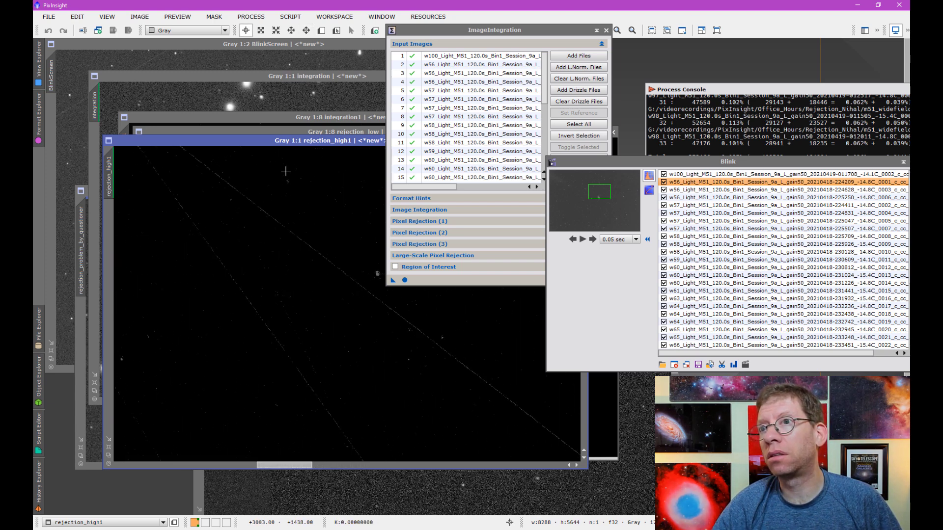
- Move the rejection_high1 and rejection_low maps out of the way and close both
{"action": "left_click_drag", "start_coordinate": [315, 141], "coordinate": [236, 177]}
{"action": "left_click_drag", "start_coordinate": [327, 178], "coordinate": [242, 167]}
{"action": "left_click_drag", "start_coordinate": [362, 169], "coordinate": [291, 162]}
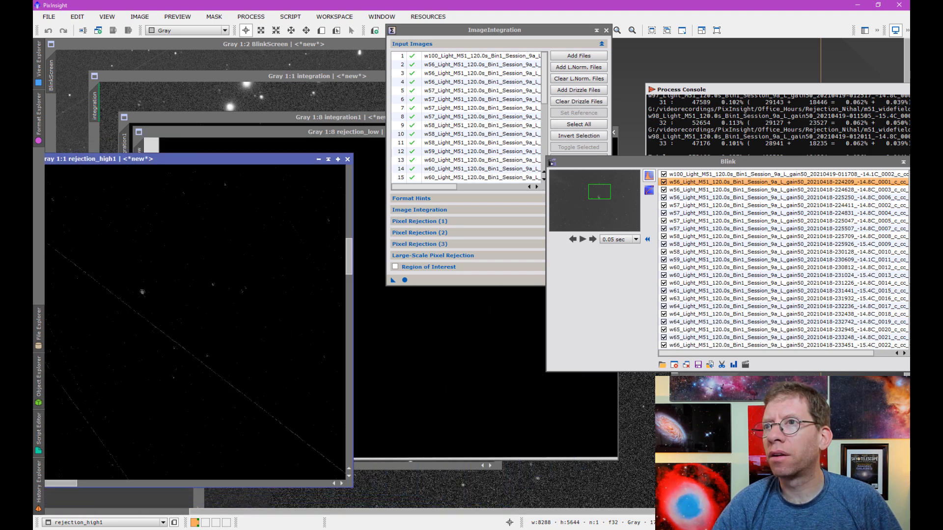
{"action": "left_click", "coordinate": [347, 159]}
{"action": "left_click_drag", "start_coordinate": [369, 132], "coordinate": [176, 200]}
{"action": "left_click", "coordinate": [360, 200]}
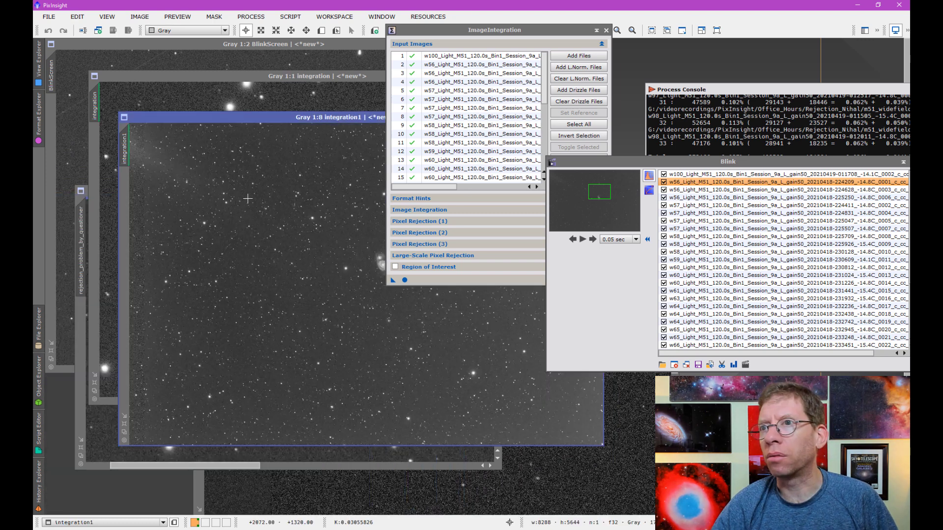
- Examine the integration1 image at 1:1 around the elongated galaxy and nearby bright star for leftover satellite trails
{"action": "left_click_drag", "start_coordinate": [321, 117], "coordinate": [264, 109]}
{"action": "scroll", "coordinate": [261, 199], "scroll_direction": "up", "scroll_amount": 5}
{"action": "left_click_drag", "start_coordinate": [214, 196], "coordinate": [324, 374]}
{"action": "scroll", "coordinate": [244, 242], "scroll_direction": "up", "scroll_amount": 2}
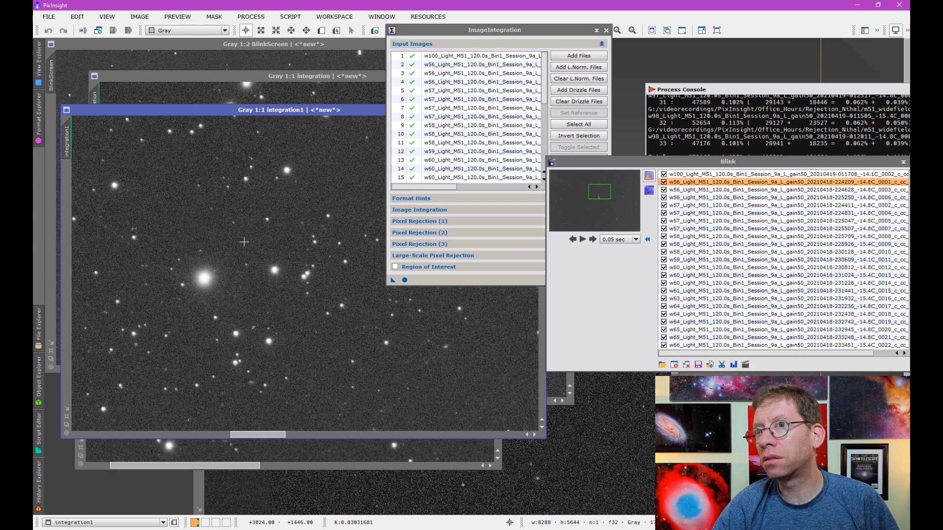
{"action": "left_click_drag", "start_coordinate": [165, 248], "coordinate": [312, 310]}
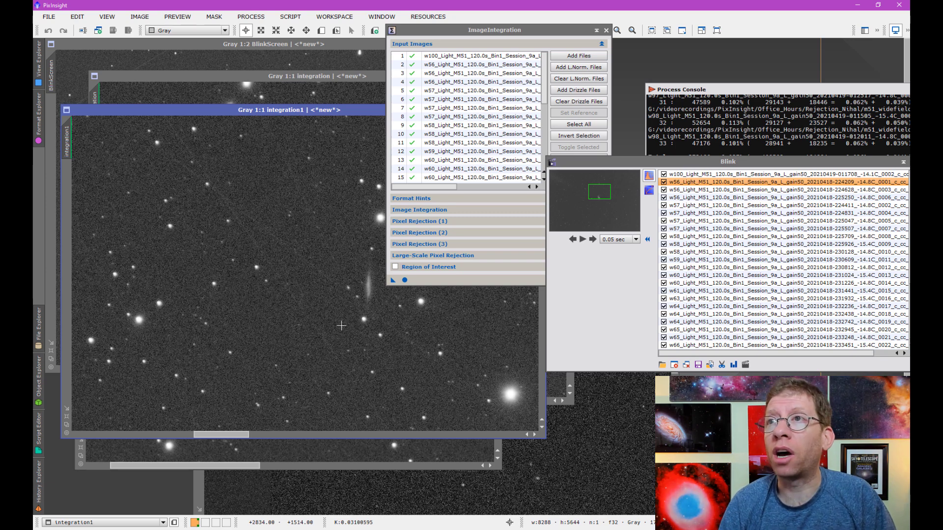
- Close the integration1 image and bring the original rejection_high map into view
{"action": "left_click_drag", "start_coordinate": [290, 112], "coordinate": [272, 168]}
{"action": "left_click", "coordinate": [345, 168]}
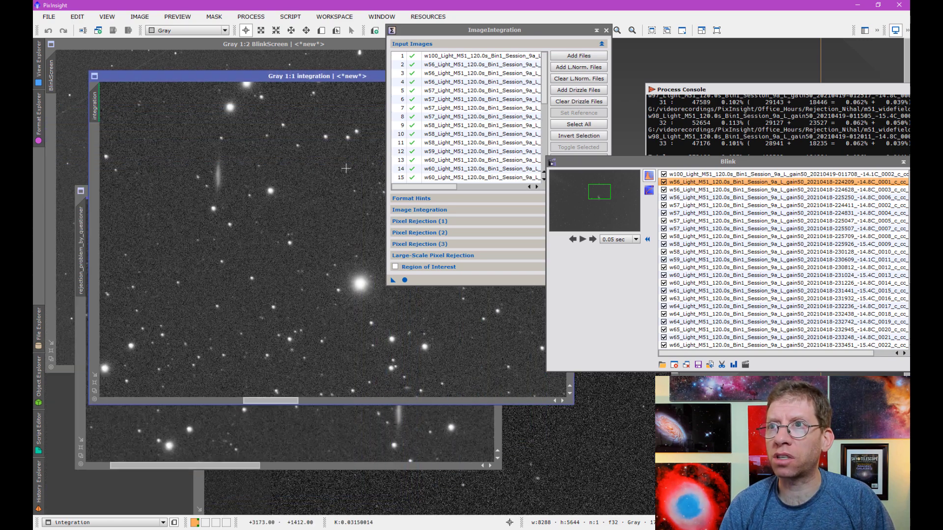
{"action": "left_click", "coordinate": [549, 458]}
{"action": "left_click_drag", "start_coordinate": [288, 208], "coordinate": [169, 122]}
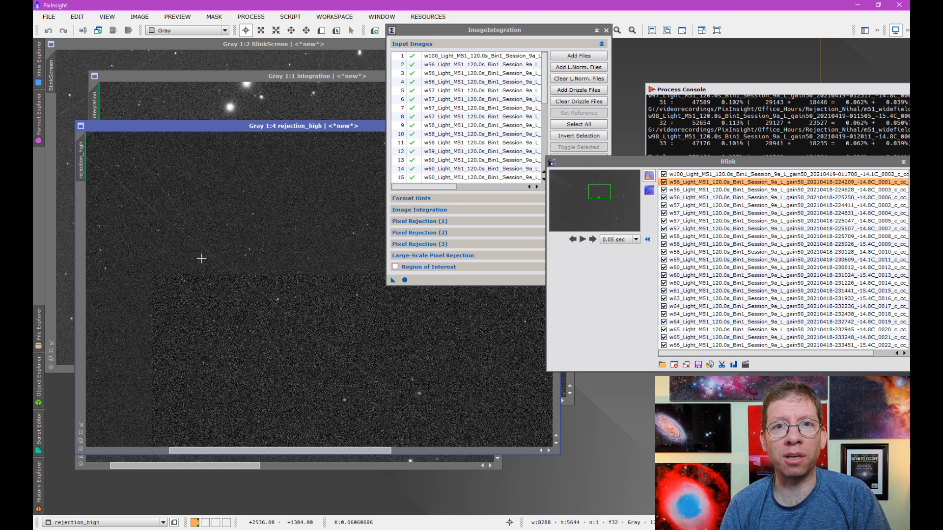
- Set the rejection algorithm to Generalized Extreme Studentized Deviate (ESD) Test in ImageIntegration
{"action": "left_click", "coordinate": [444, 230]}
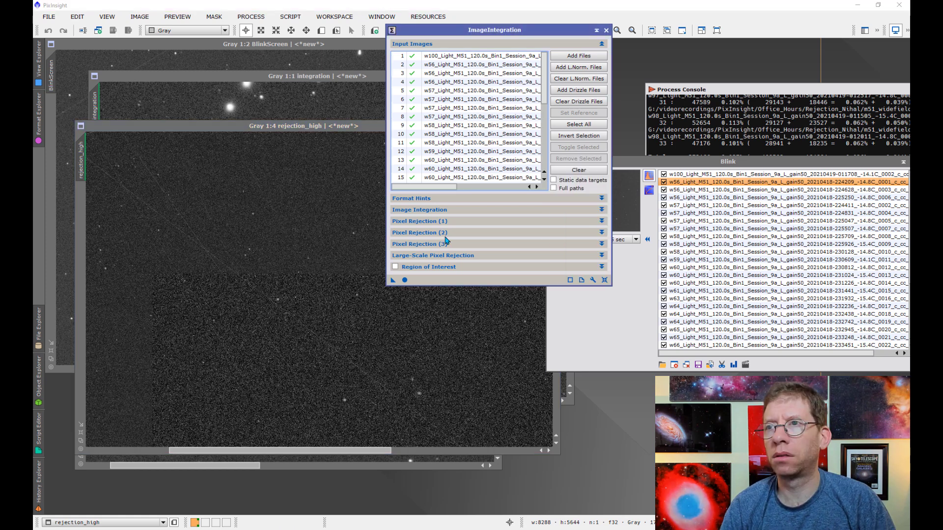
{"action": "left_click", "coordinate": [425, 222]}
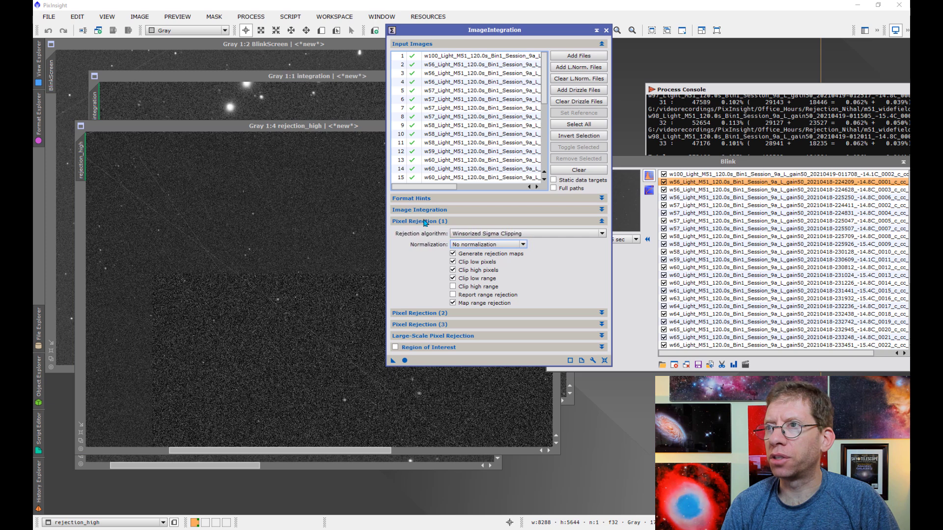
{"action": "left_click", "coordinate": [462, 234]}
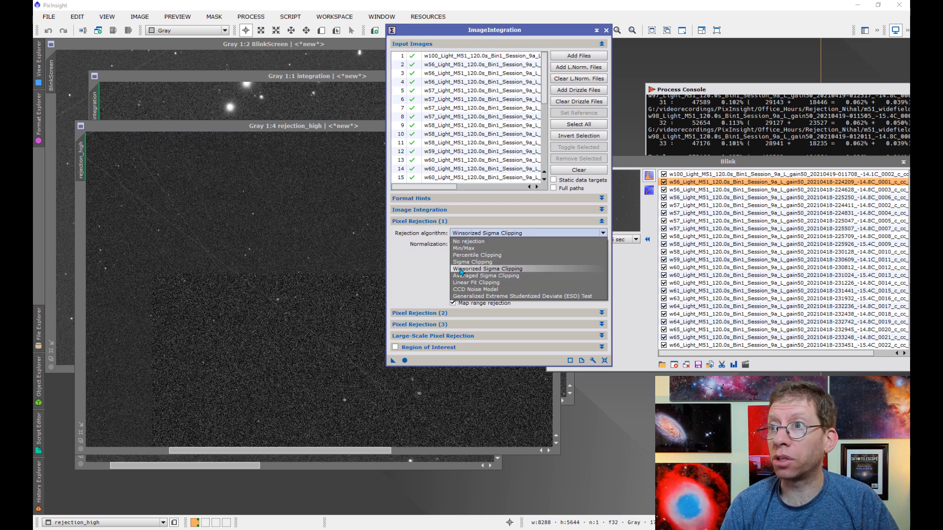
{"action": "left_click", "coordinate": [472, 297]}
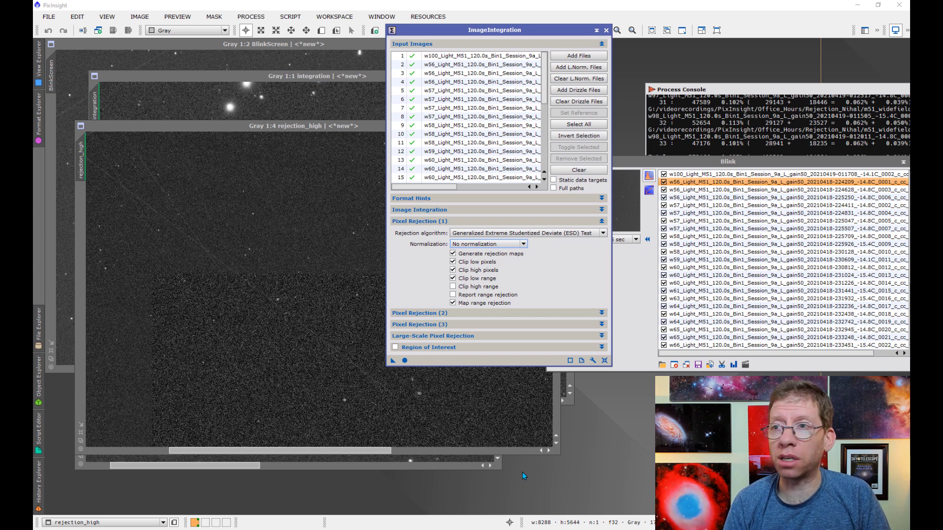
{"action": "left_click", "coordinate": [428, 221]}
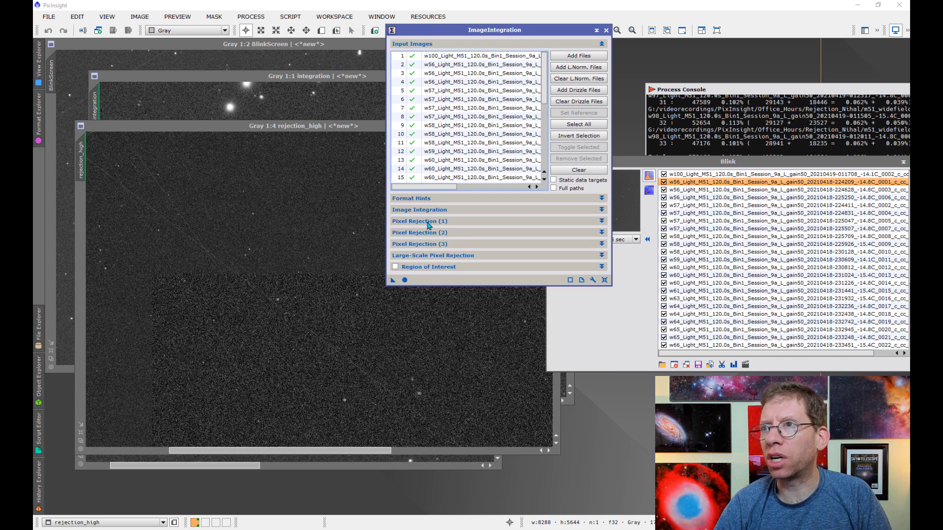
{"action": "left_click", "coordinate": [429, 222]}
{"action": "left_click", "coordinate": [429, 221]}
- Set the ESD significance to 0.20 and the ESD low relaxation to 1
{"action": "left_click", "coordinate": [430, 233]}
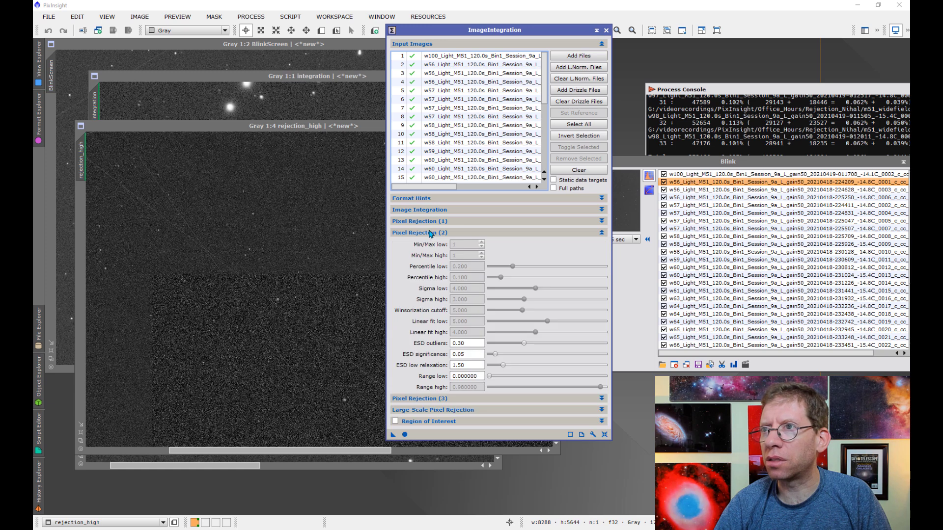
{"action": "double_click", "coordinate": [469, 343]}
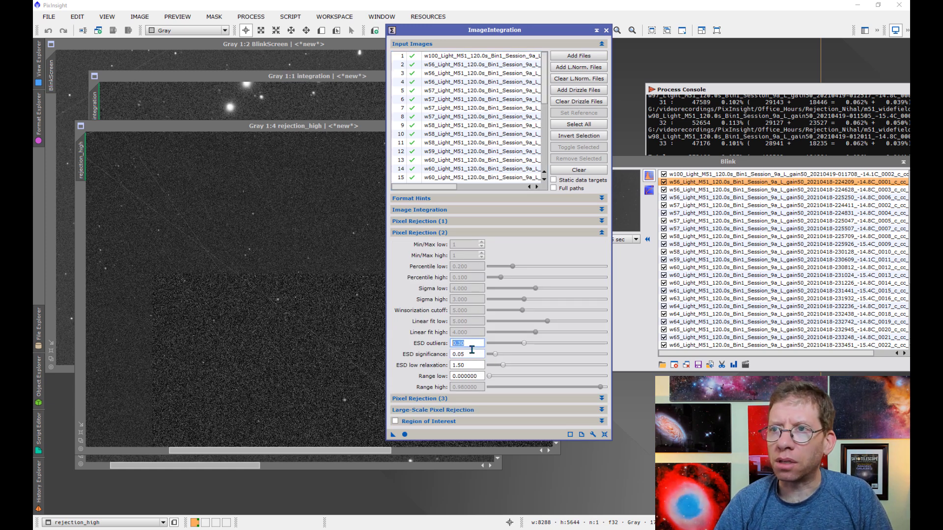
{"action": "mouse_move", "coordinate": [471, 350]}
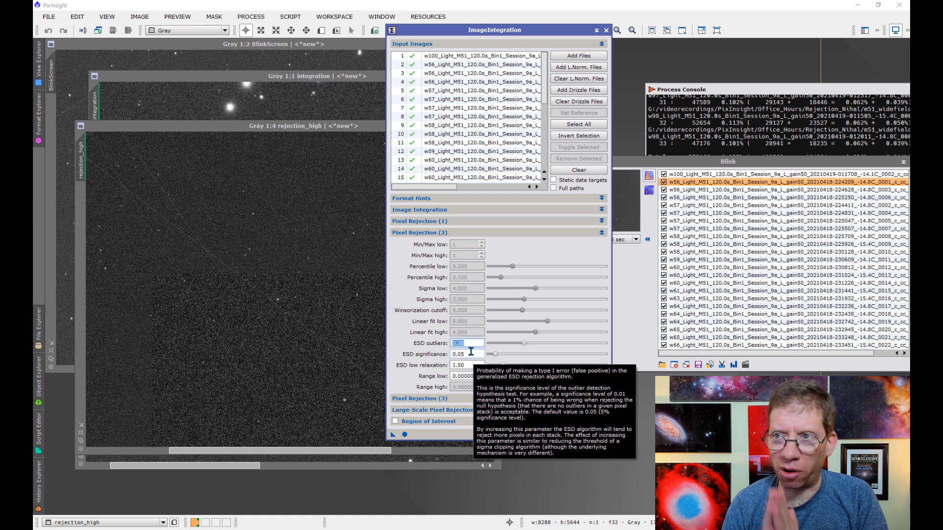
{"action": "left_click", "coordinate": [454, 354]}
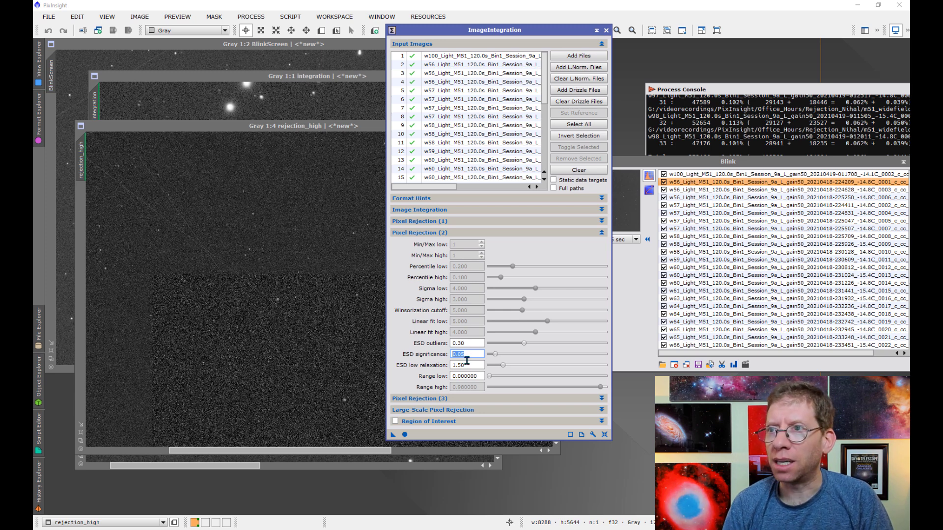
{"action": "mouse_move", "coordinate": [497, 362]}
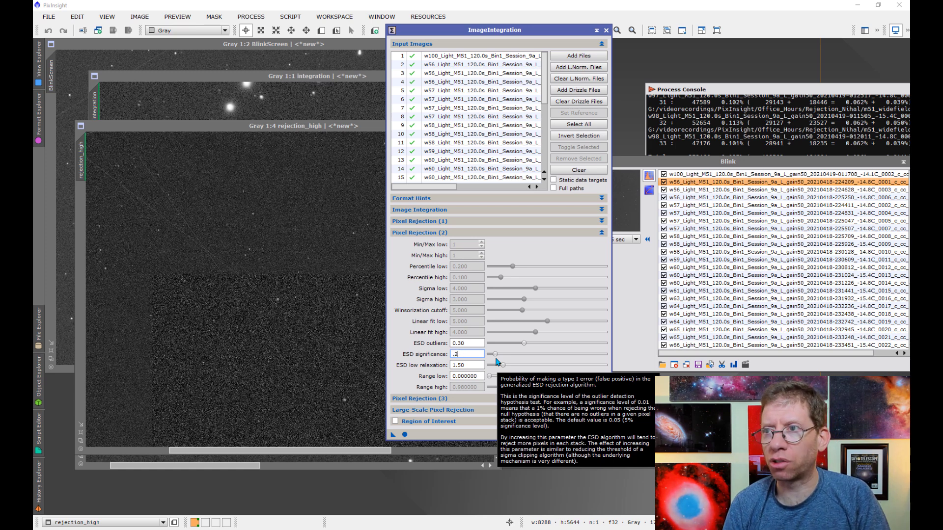
{"action": "key", "text": "Tab"}
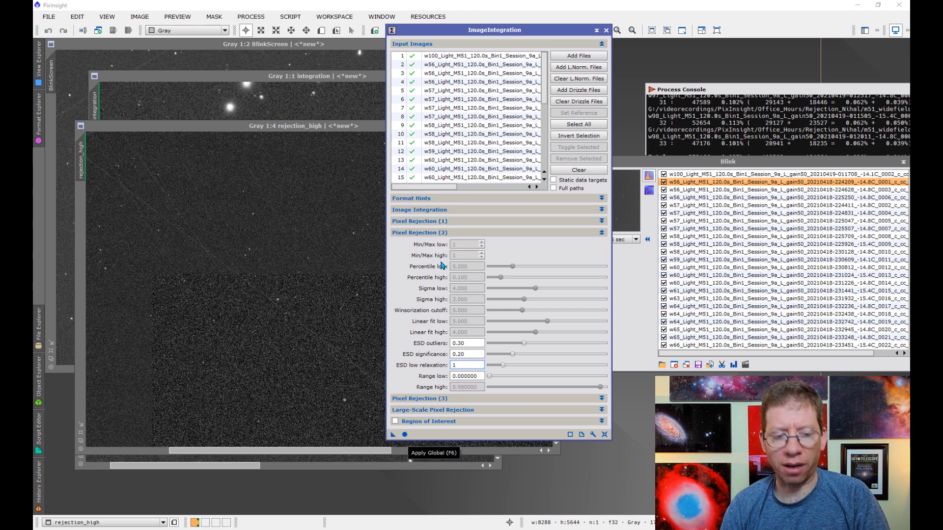
- Review the combination and ESD rejection settings, and run ImageIntegration on the M51 light frames
{"action": "left_click", "coordinate": [437, 211]}
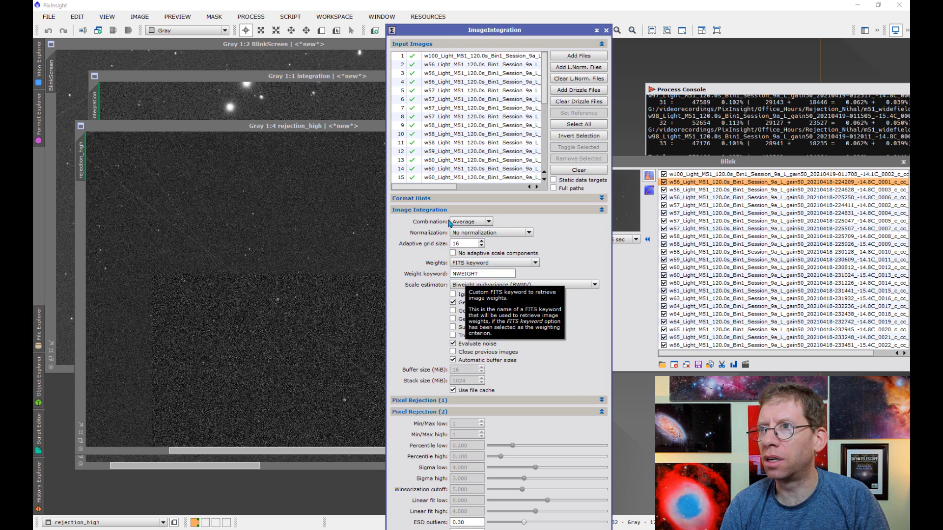
{"action": "left_click", "coordinate": [429, 211]}
{"action": "left_click", "coordinate": [433, 222]}
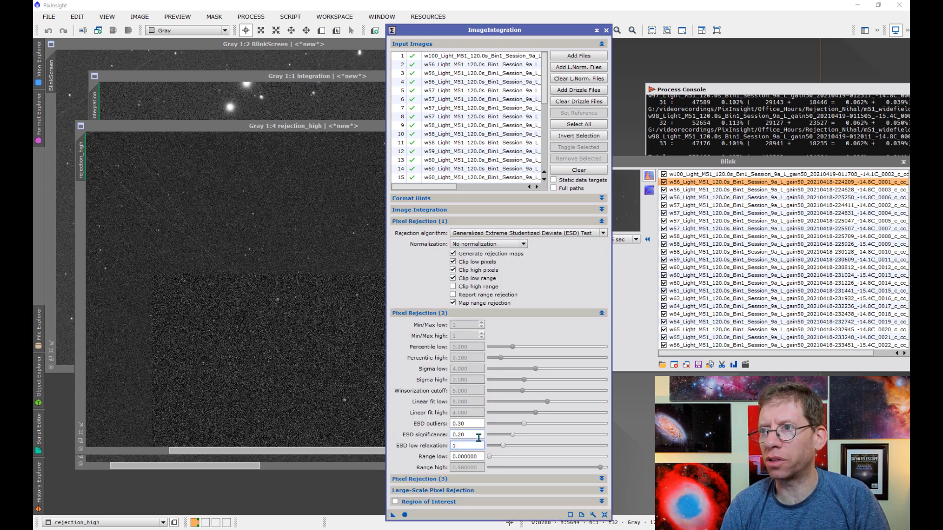
{"action": "left_click", "coordinate": [434, 222]}
{"action": "left_click", "coordinate": [434, 234]}
{"action": "left_click", "coordinate": [405, 280]}
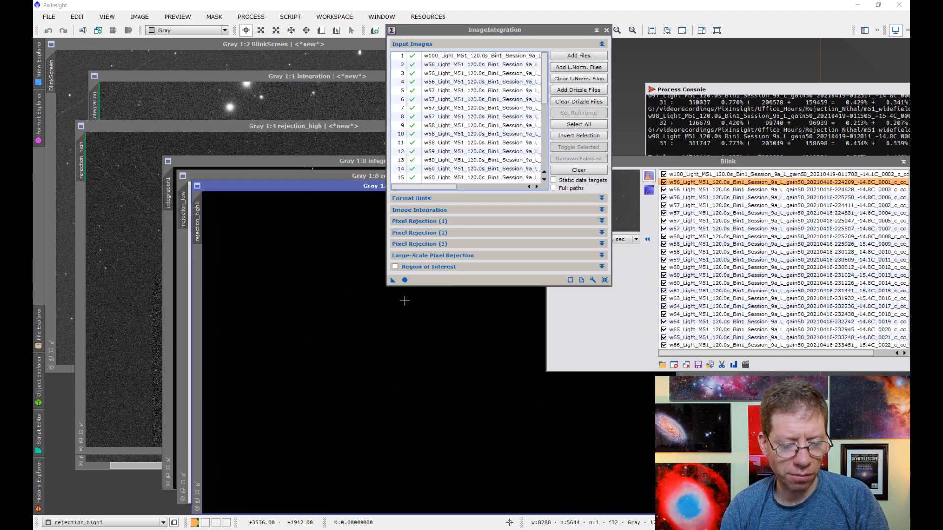
- Move the ImageIntegration and rejection_high1 windows aside and close the rejection_low map
{"action": "left_click_drag", "start_coordinate": [427, 36], "coordinate": [709, 66]}
{"action": "left_click_drag", "start_coordinate": [275, 185], "coordinate": [407, 90]}
{"action": "left_click_drag", "start_coordinate": [236, 178], "coordinate": [135, 202]}
{"action": "left_click_drag", "start_coordinate": [510, 202], "coordinate": [394, 186]}
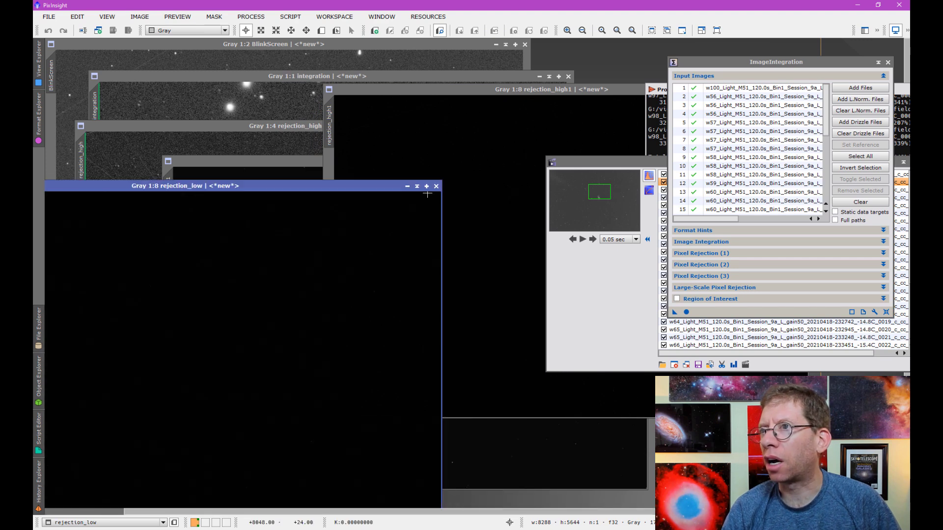
{"action": "left_click", "coordinate": [436, 187]}
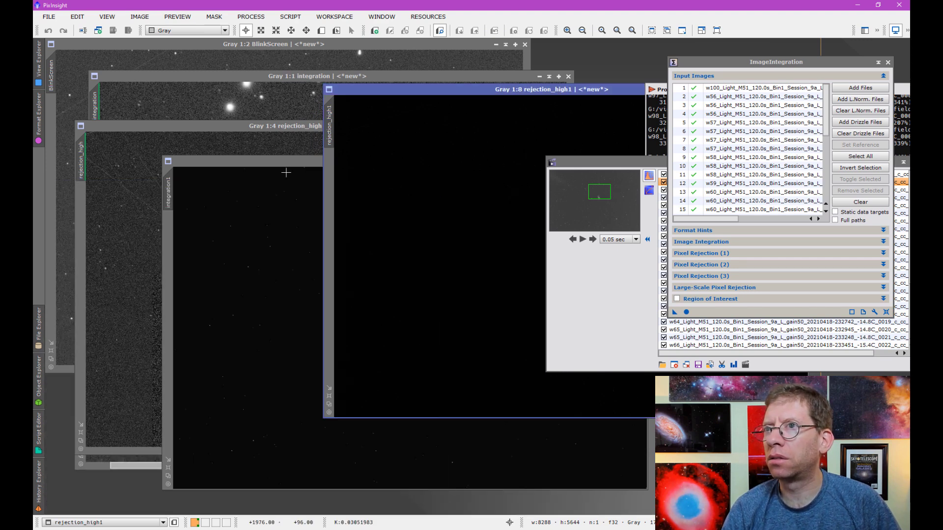
- Auto-stretch the new integration1 image and rename it ESD
{"action": "left_click_drag", "start_coordinate": [270, 170], "coordinate": [197, 122]}
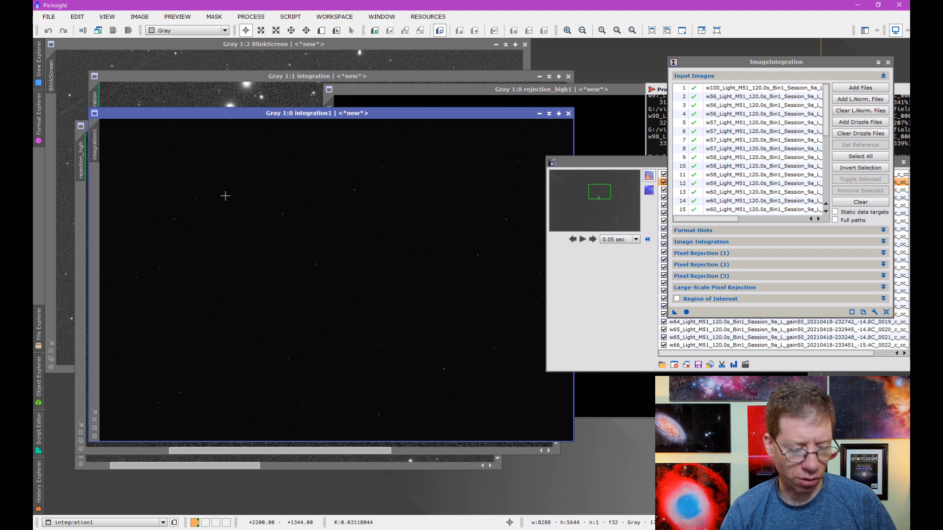
{"action": "key", "text": "ctrl+a"}
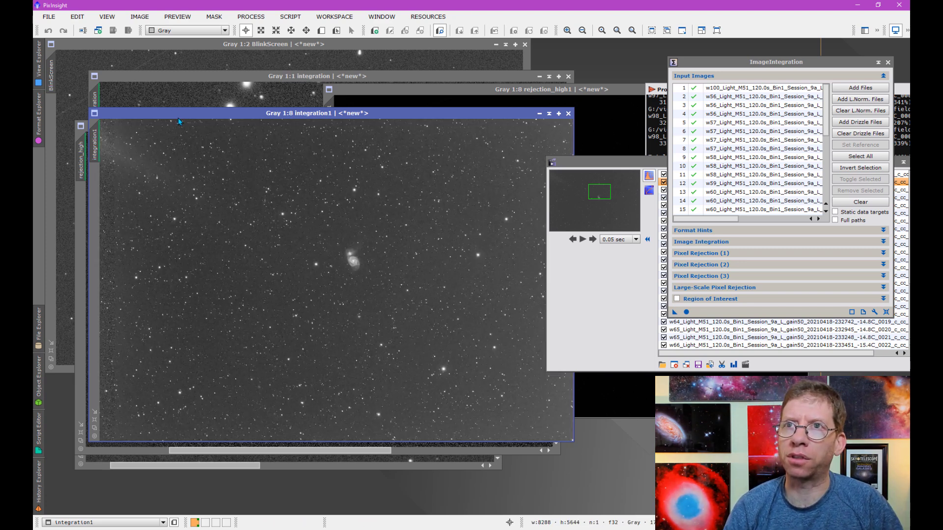
{"action": "double_click", "coordinate": [96, 154]}
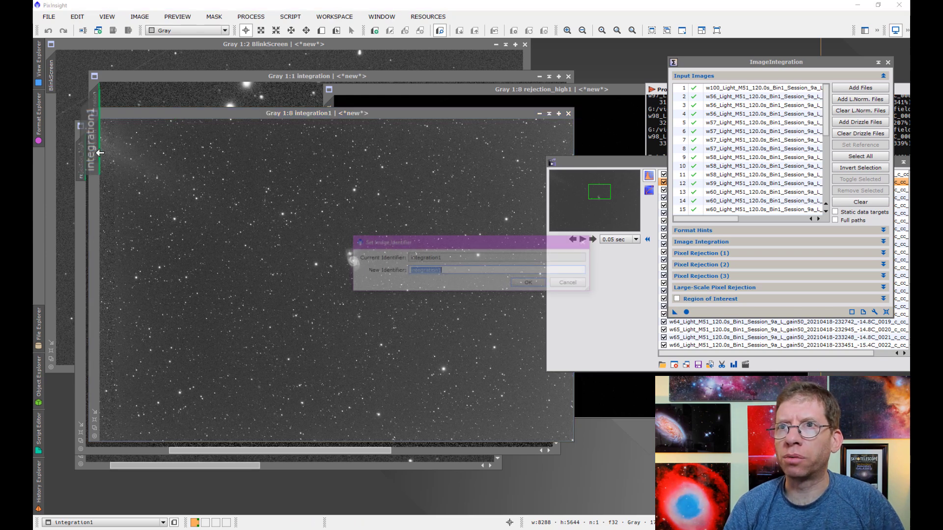
{"action": "type", "text": "ESD"}
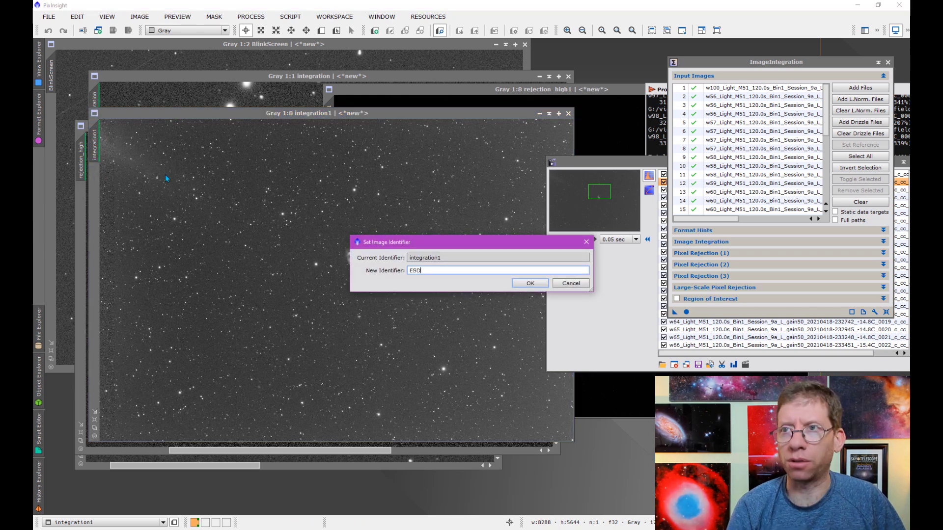
{"action": "left_click", "coordinate": [528, 284]}
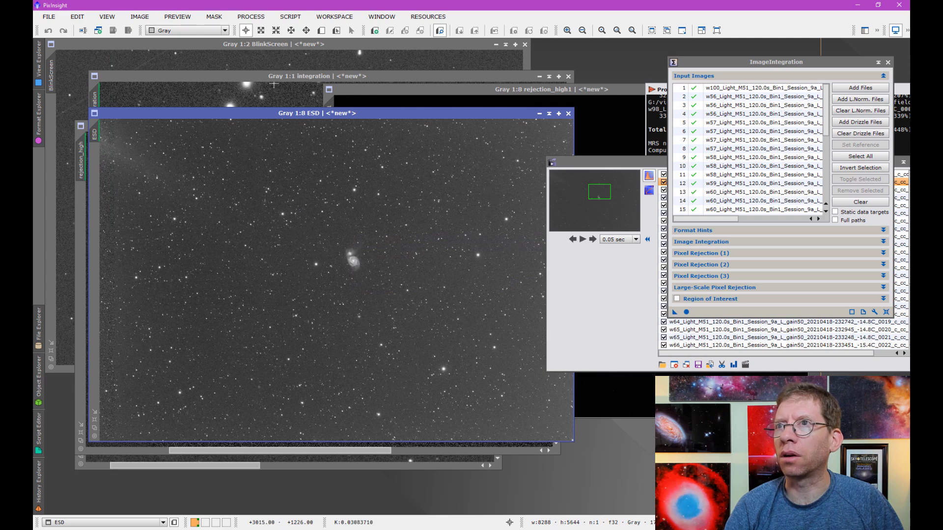
- Rename the earlier integration image as Winsorized
{"action": "left_click", "coordinate": [188, 77]}
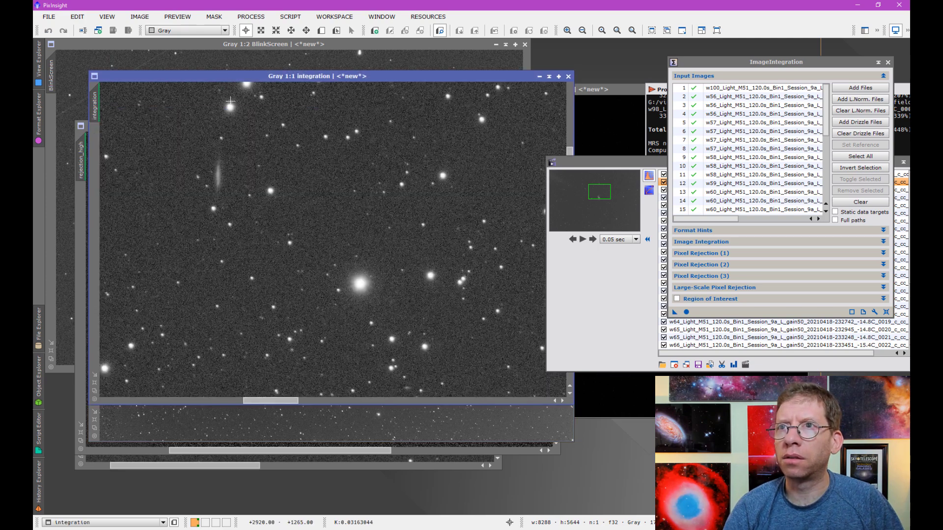
{"action": "double_click", "coordinate": [95, 106]}
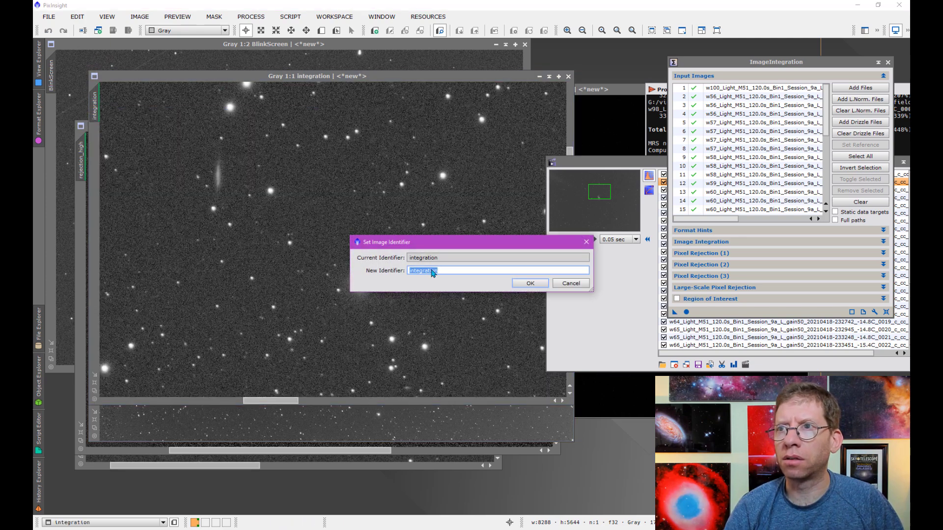
{"action": "type", "text": "Winsorized"}
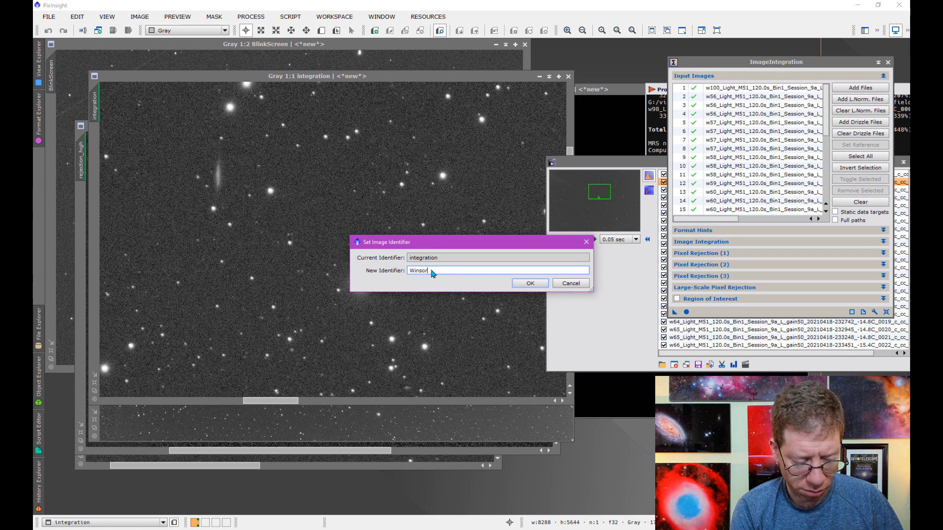
{"action": "left_click", "coordinate": [535, 288]}
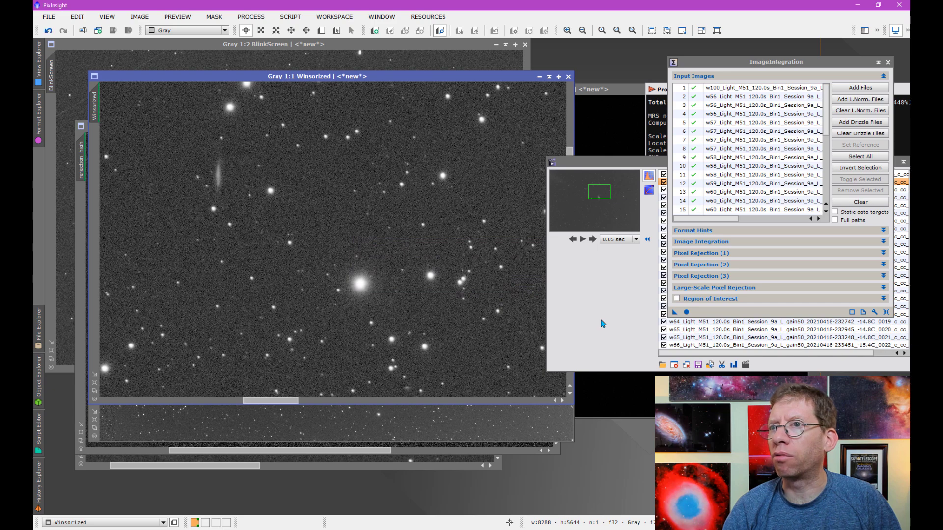
- Move the rejection_high map and the rejection_problem_by_questioner image away from the Winsorized and ESD windows
{"action": "left_click", "coordinate": [78, 214]}
{"action": "left_click_drag", "start_coordinate": [196, 129], "coordinate": [353, 323]}
{"action": "left_click", "coordinate": [86, 254]}
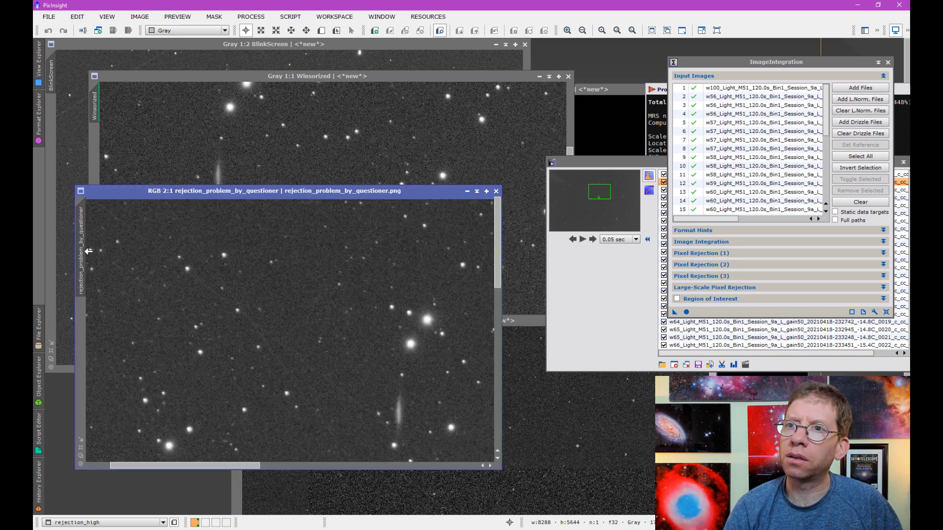
{"action": "left_click_drag", "start_coordinate": [169, 202], "coordinate": [358, 341]}
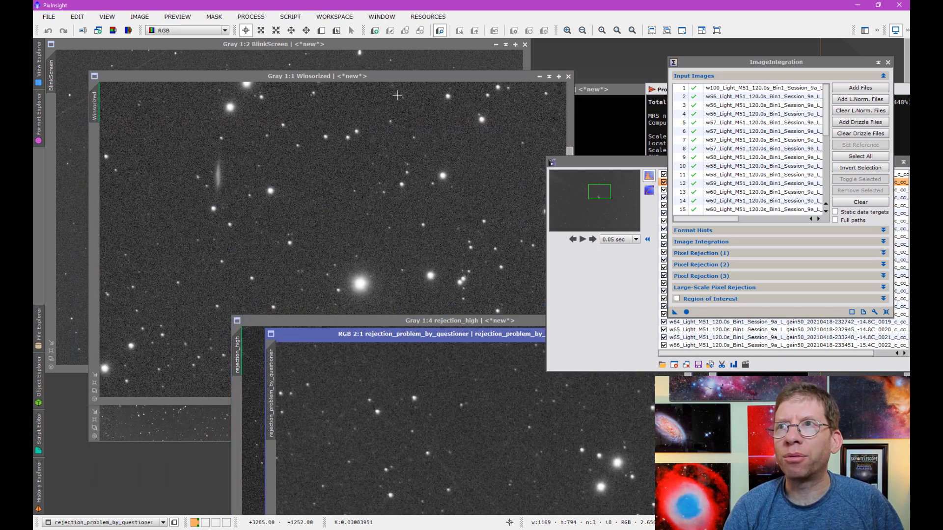
- Try to stack the Winsorized window over the ESD window and flip between the two images
{"action": "left_click_drag", "start_coordinate": [389, 76], "coordinate": [364, 143]}
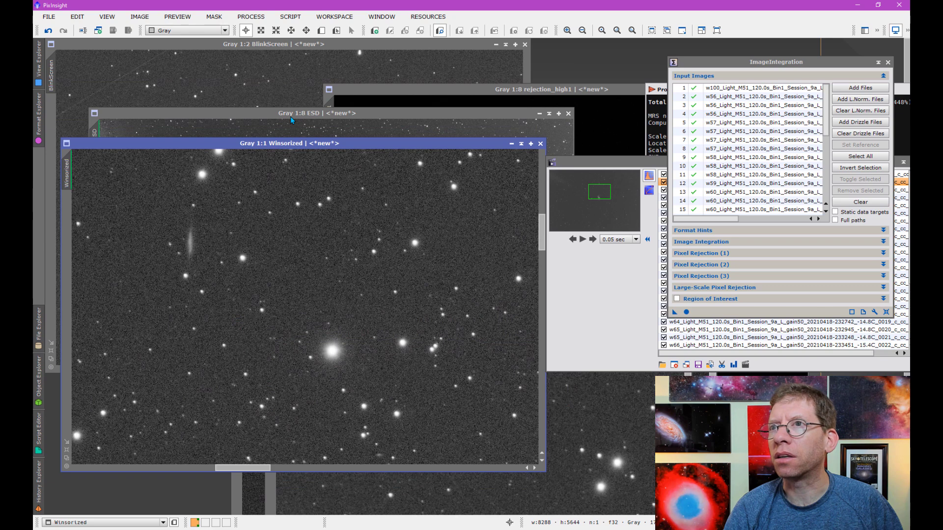
{"action": "left_click_drag", "start_coordinate": [293, 145], "coordinate": [321, 115]}
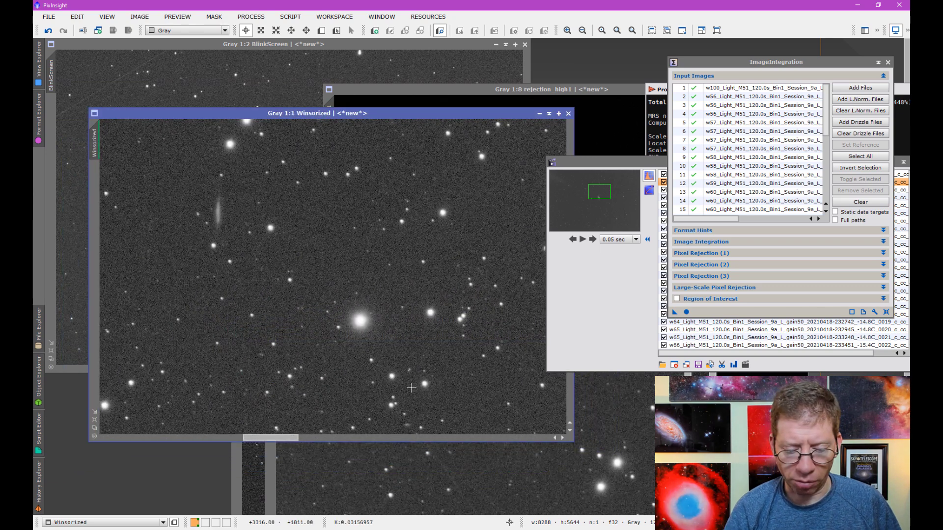
{"action": "key", "text": "ctrl+Page_Down"}
{"action": "key", "text": "ctrl+Page_Up"}
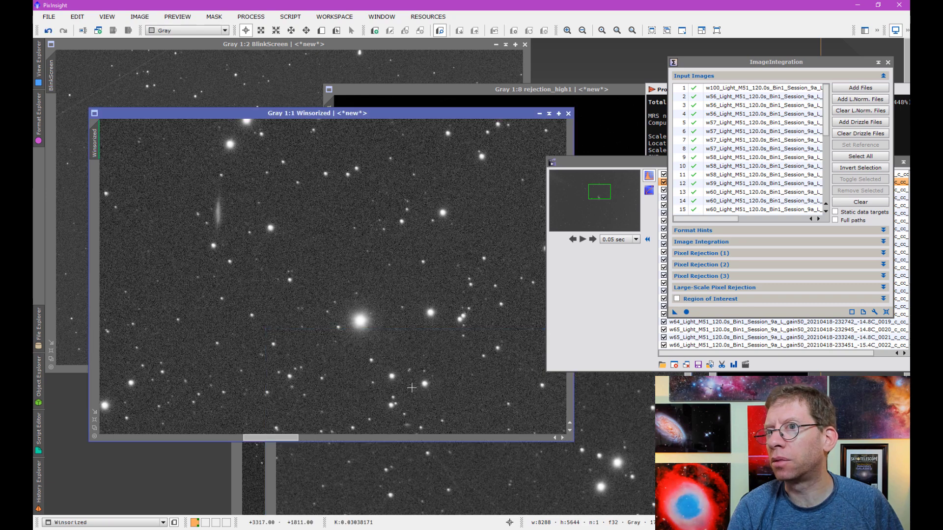
{"action": "key", "text": "ctrl+Page_Down"}
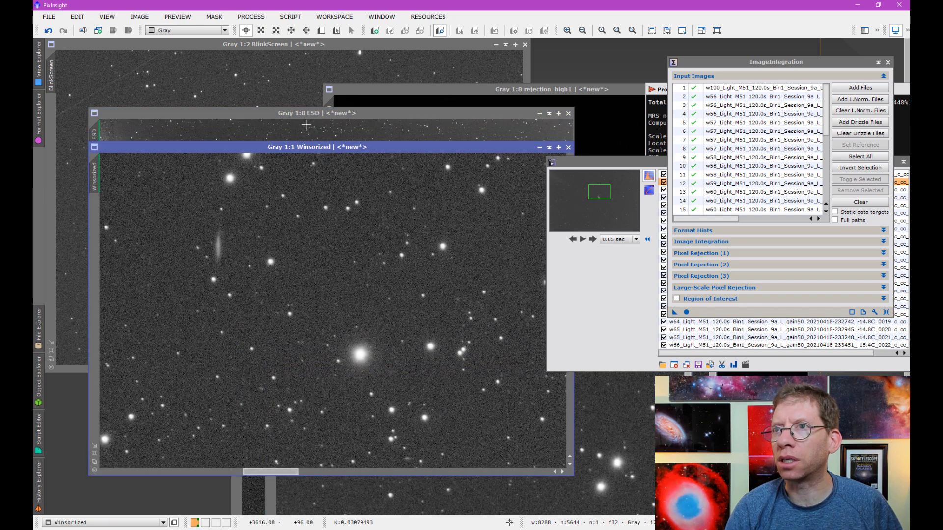
- Match the ESD image's zoom and position to the Winsorized view at 1:1 and stack the two windows exactly
{"action": "left_click_drag", "start_coordinate": [296, 116], "coordinate": [294, 173]}
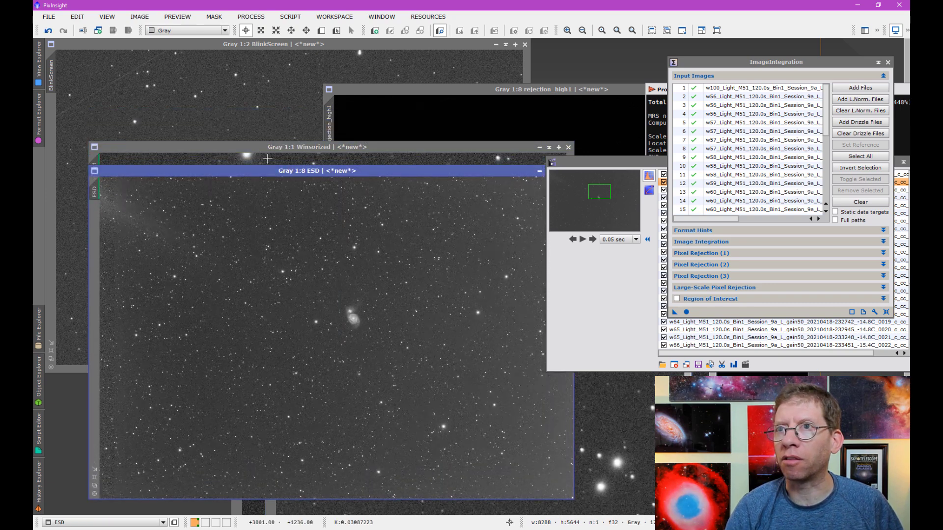
{"action": "left_click", "coordinate": [234, 146]}
{"action": "left_click_drag", "start_coordinate": [139, 146], "coordinate": [180, 153]}
{"action": "left_click_drag", "start_coordinate": [134, 181], "coordinate": [100, 194]}
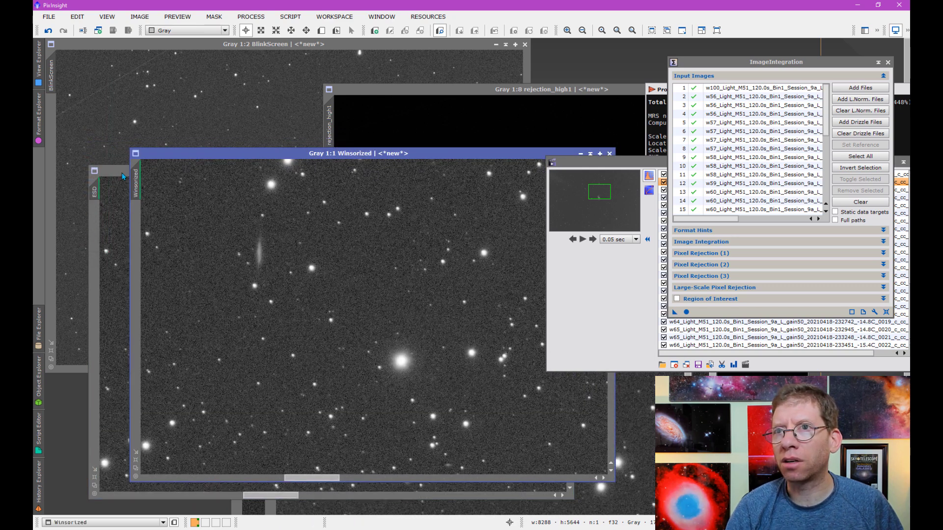
{"action": "left_click_drag", "start_coordinate": [161, 160], "coordinate": [138, 127]}
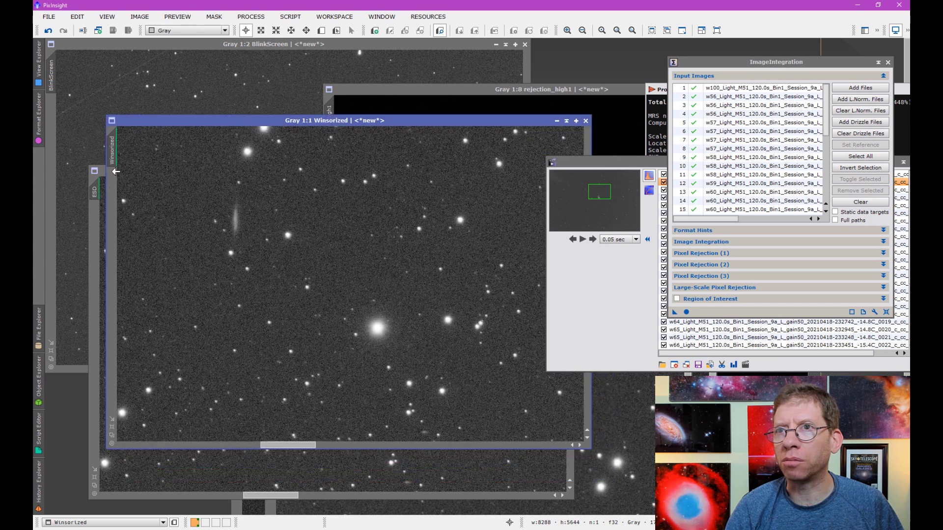
{"action": "left_click", "coordinate": [99, 238]}
{"action": "left_click_drag", "start_coordinate": [169, 171], "coordinate": [187, 122]}
- Flip repeatedly between the ESD and Winsorized images at 1:1 to compare satellite trail rejection and noise
{"action": "key", "text": "ctrl+Page_Down"}
{"action": "key", "text": "ctrl+Page_Up"}
{"action": "key", "text": "ctrl+Page_Down"}
{"action": "key", "text": "ctrl+Page_Up"}
{"action": "key", "text": "ctrl+Page_Down"}
{"action": "key", "text": "ctrl+Page_Up"}
{"action": "key", "text": "ctrl+Page_Down"}
{"action": "key", "text": "ctrl+Page_Up"}
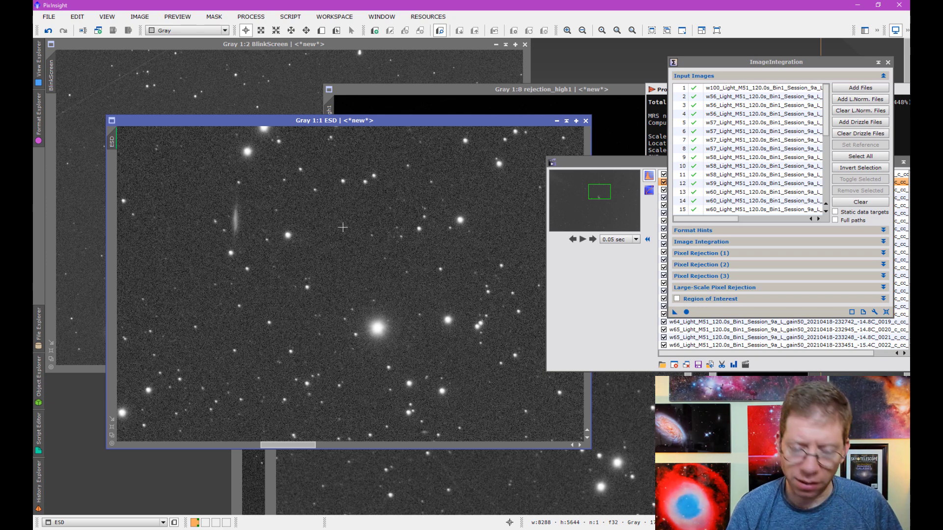
- Zoom the ESD image to 3:1 near the elongated galaxy, apply the same view to Winsorized, and restack the windows
{"action": "scroll", "coordinate": [275, 270], "scroll_direction": "up", "scroll_amount": 2}
{"action": "left_click_drag", "start_coordinate": [275, 270], "coordinate": [437, 342]}
{"action": "left_click_drag", "start_coordinate": [254, 220], "coordinate": [354, 258]}
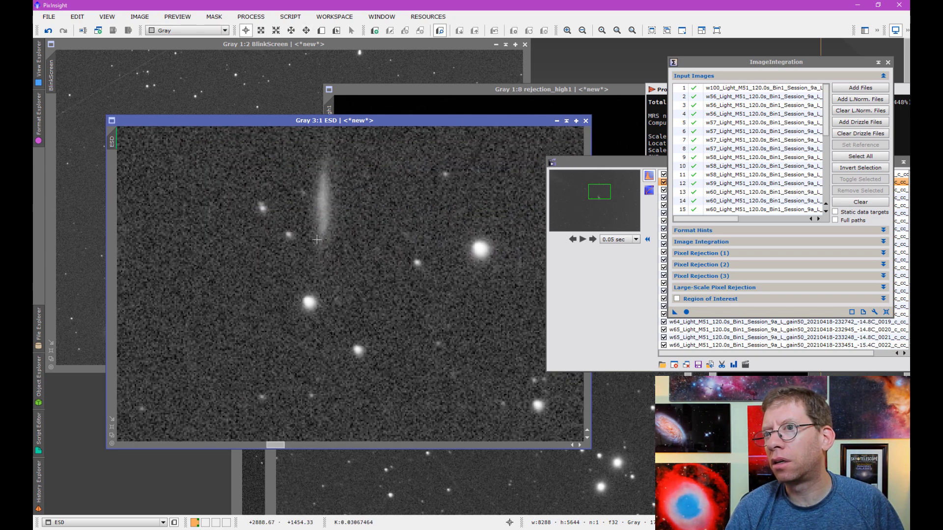
{"action": "left_click_drag", "start_coordinate": [224, 121], "coordinate": [284, 121]}
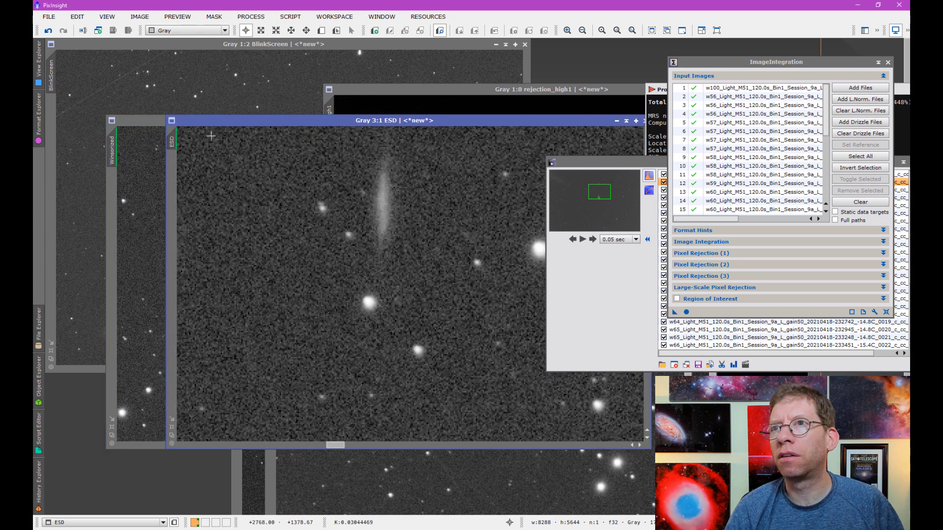
{"action": "left_click_drag", "start_coordinate": [172, 143], "coordinate": [111, 146]}
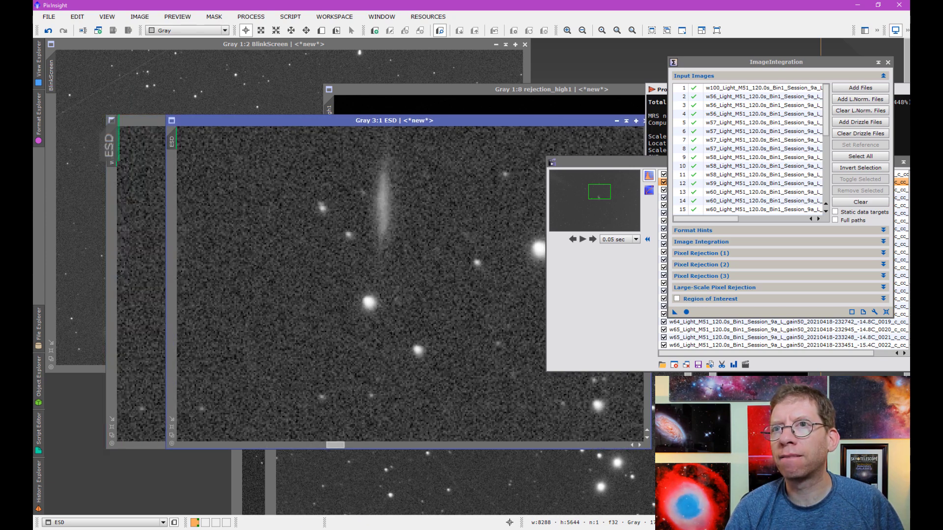
{"action": "left_click_drag", "start_coordinate": [205, 122], "coordinate": [164, 120]}
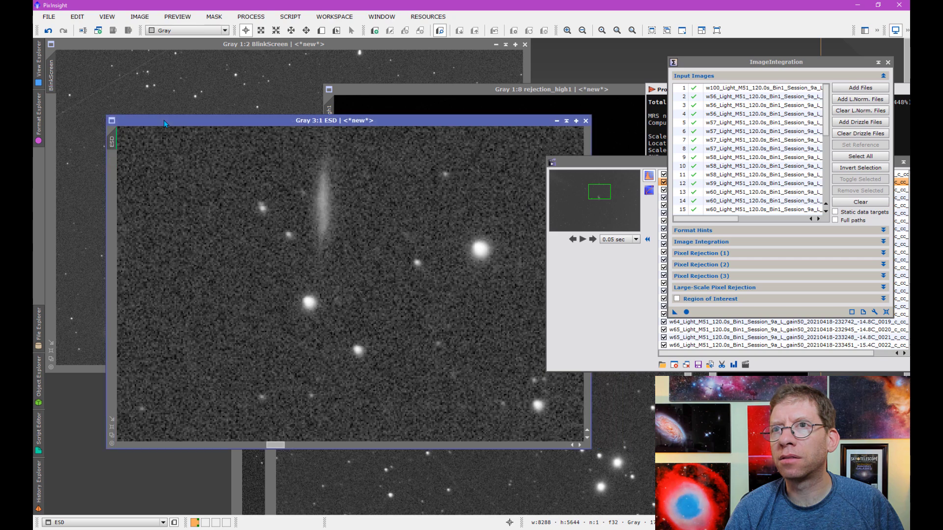
- Flip between the ESD and Winsorized images at 3:1 to compare the background around the elongated galaxy
{"action": "key", "text": "ctrl+Page_Down"}
{"action": "key", "text": "ctrl+Page_Up"}
{"action": "key", "text": "ctrl+Page_Down"}
{"action": "key", "text": "ctrl+Page_Up"}
{"action": "key", "text": "ctrl+Page_Down"}
{"action": "key", "text": "ctrl+Page_Up"}
{"action": "key", "text": "ctrl+Page_Down"}
{"action": "key", "text": "ctrl+Page_Up"}
{"action": "key", "text": "ctrl+Page_Down"}
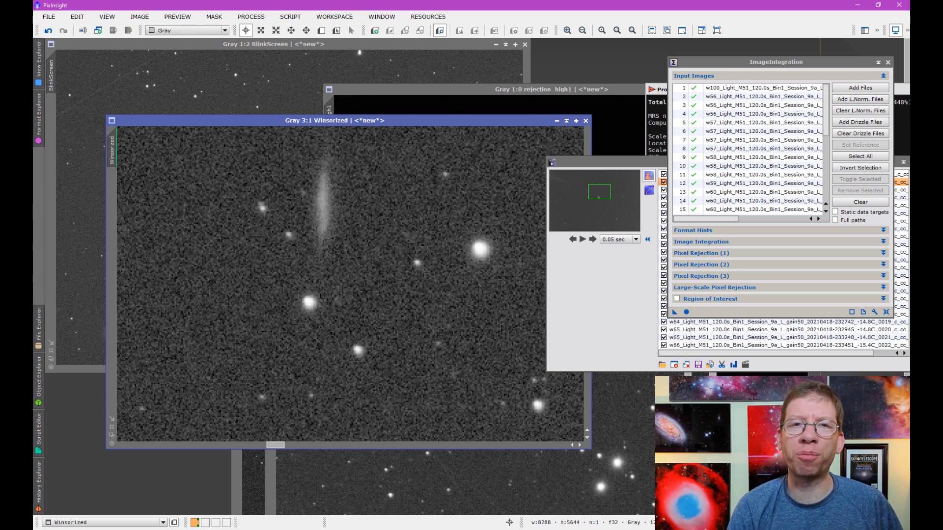
{"action": "key", "text": "ctrl+Page_Up"}
{"action": "key", "text": "ctrl+Page_Down"}
{"action": "key", "text": "ctrl+Page_Up"}
{"action": "key", "text": "ctrl+Page_Down"}
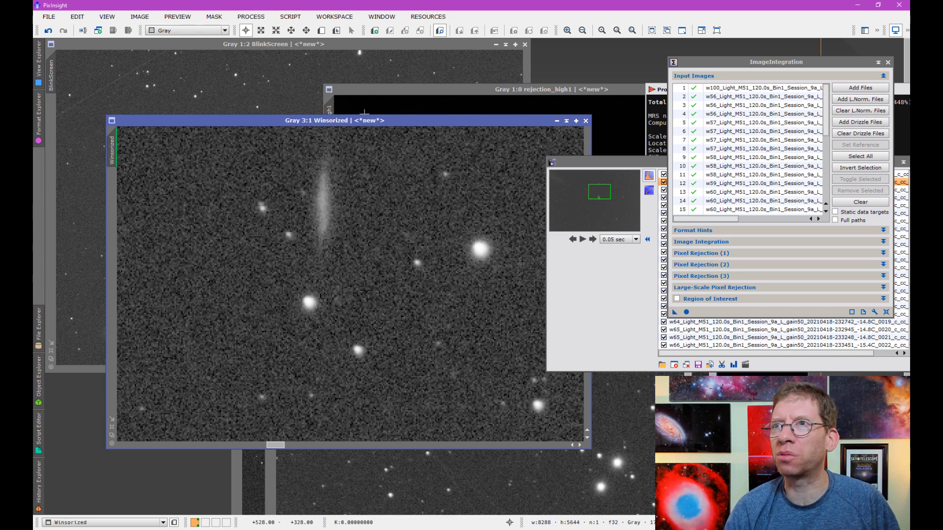
- Bring the rejection_high1 map into view and examine it at 1:3 for rejected satellite trails
{"action": "left_click_drag", "start_coordinate": [376, 91], "coordinate": [110, 71]}
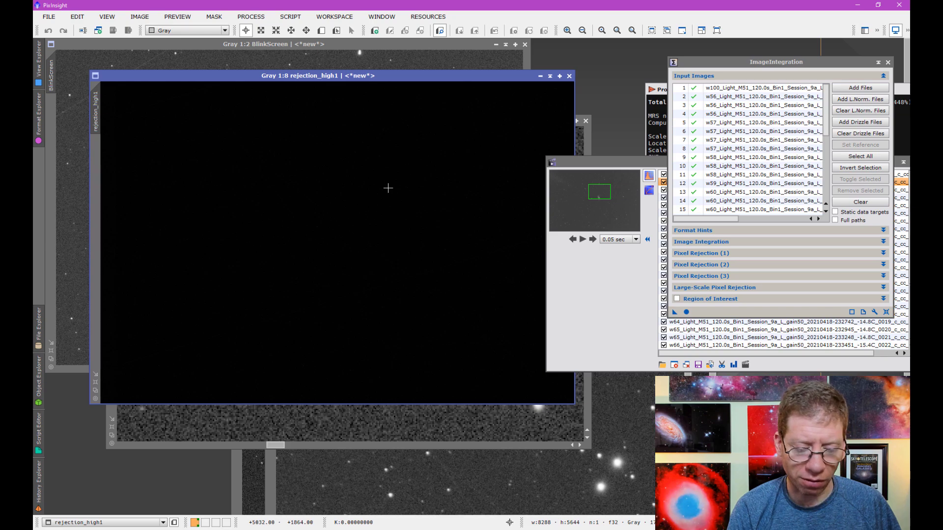
{"action": "scroll", "coordinate": [388, 188], "scroll_direction": "up", "scroll_amount": 4}
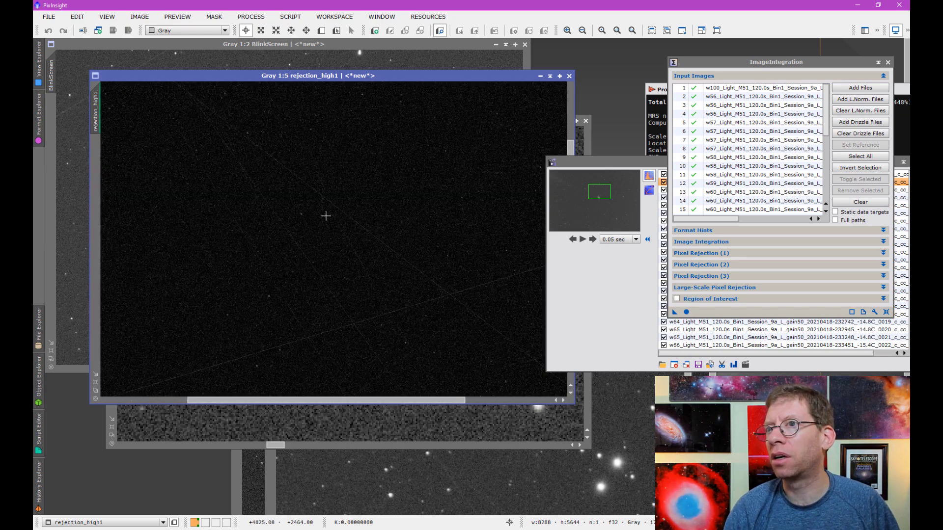
{"action": "scroll", "coordinate": [325, 216], "scroll_direction": "up", "scroll_amount": 1}
{"action": "left_click_drag", "start_coordinate": [282, 79], "coordinate": [446, 99]}
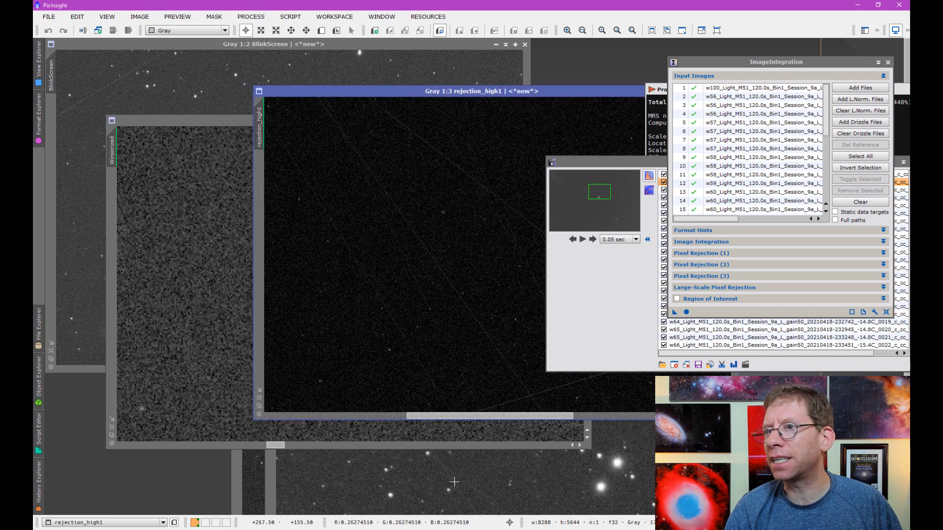
- Stack the rejection_high and rejection_high1 maps with matching 1:3 views and flip between them to compare the rejected pixels
{"action": "left_click", "coordinate": [318, 472]}
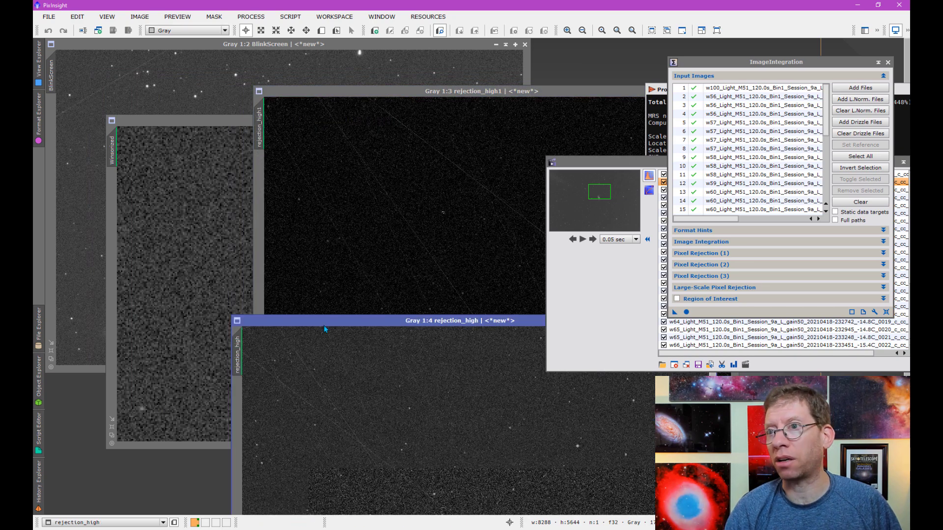
{"action": "left_click_drag", "start_coordinate": [327, 324], "coordinate": [207, 124]}
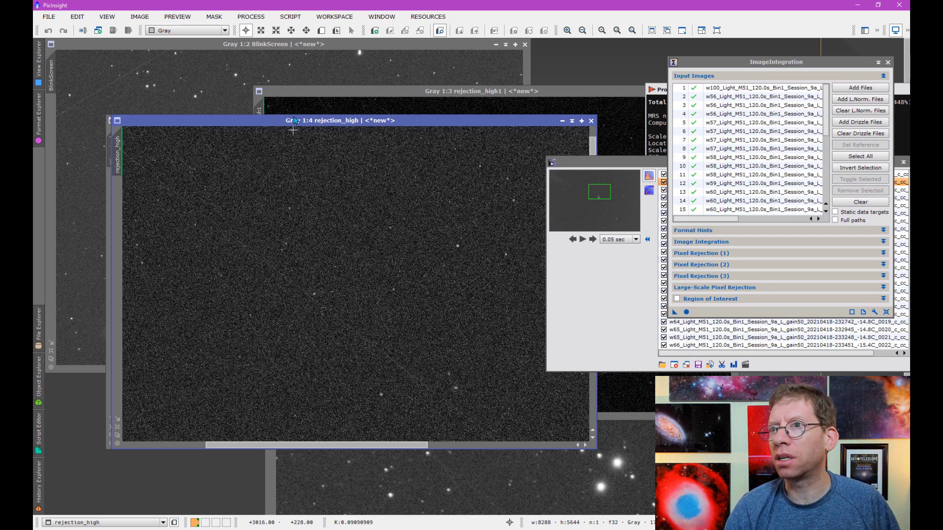
{"action": "left_click", "coordinate": [322, 99]}
{"action": "left_click_drag", "start_coordinate": [306, 107], "coordinate": [124, 155]}
{"action": "left_click_drag", "start_coordinate": [251, 85], "coordinate": [192, 140]}
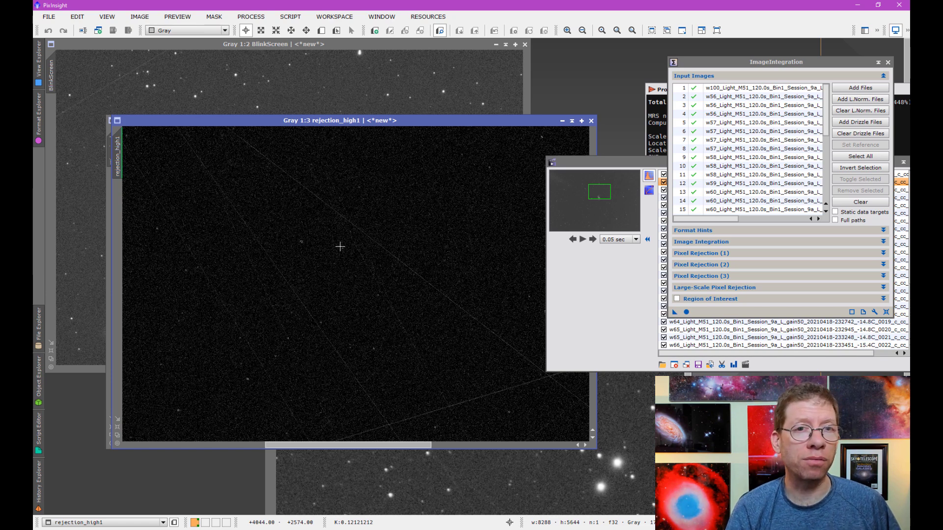
{"action": "key", "text": "ctrl+Page_Up"}
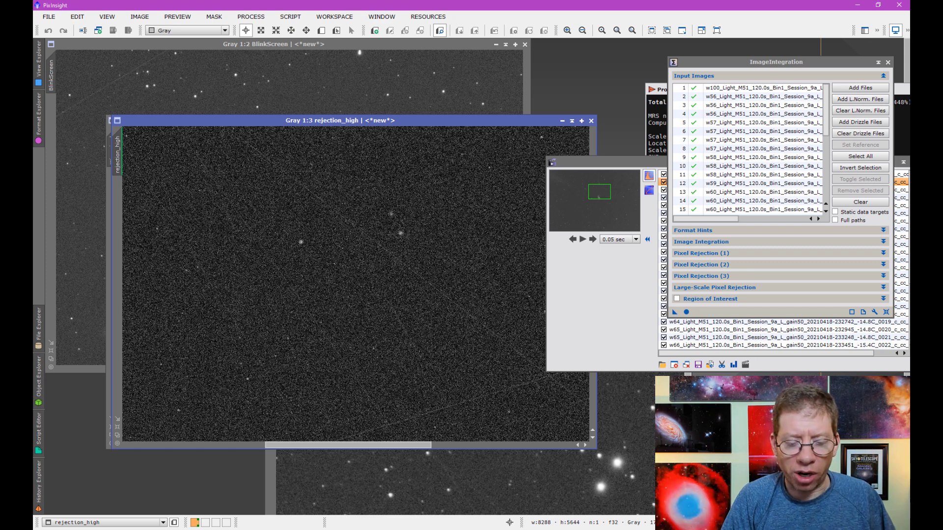
{"action": "key", "text": "ctrl+Page_Down"}
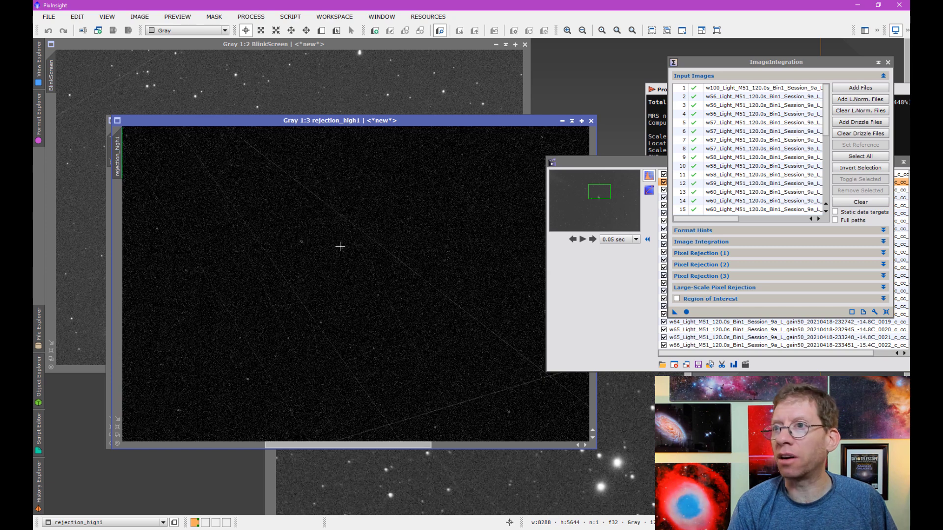